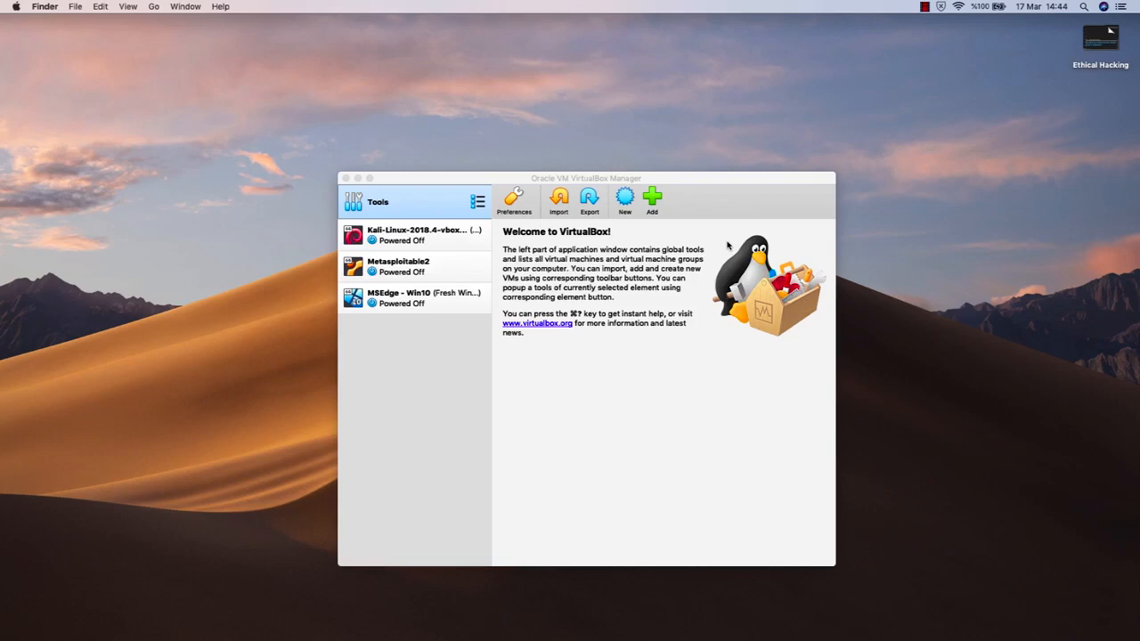
- Review the details of the Kali Linux, Metasploitable2 and MSEdge - Win10 virtual machines one after another
left_click(684, 183)
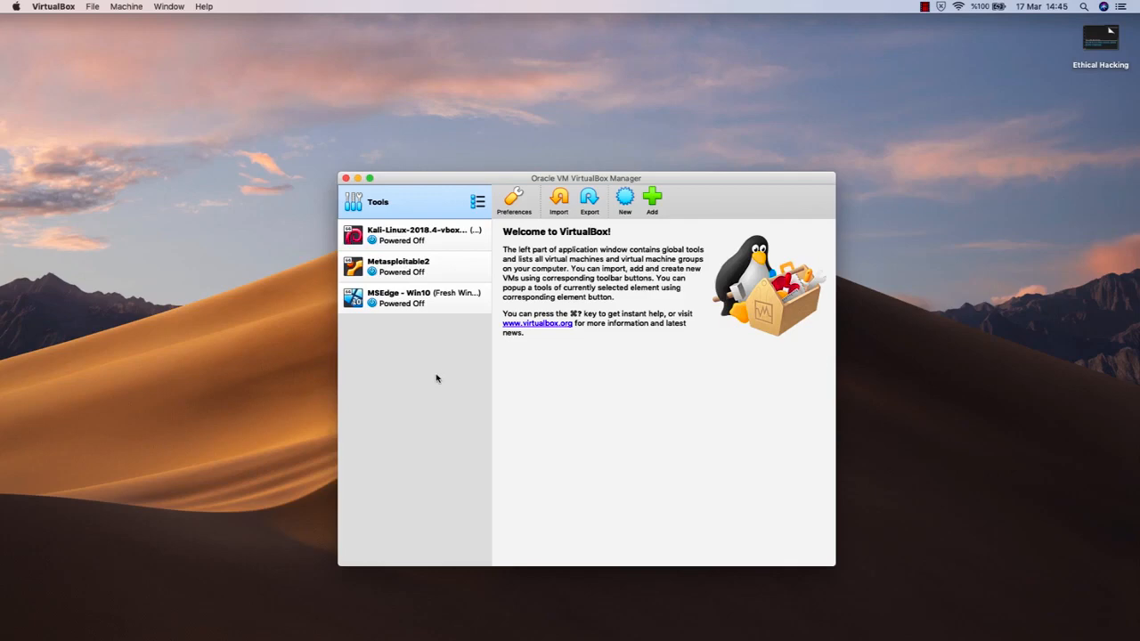
left_click(448, 233)
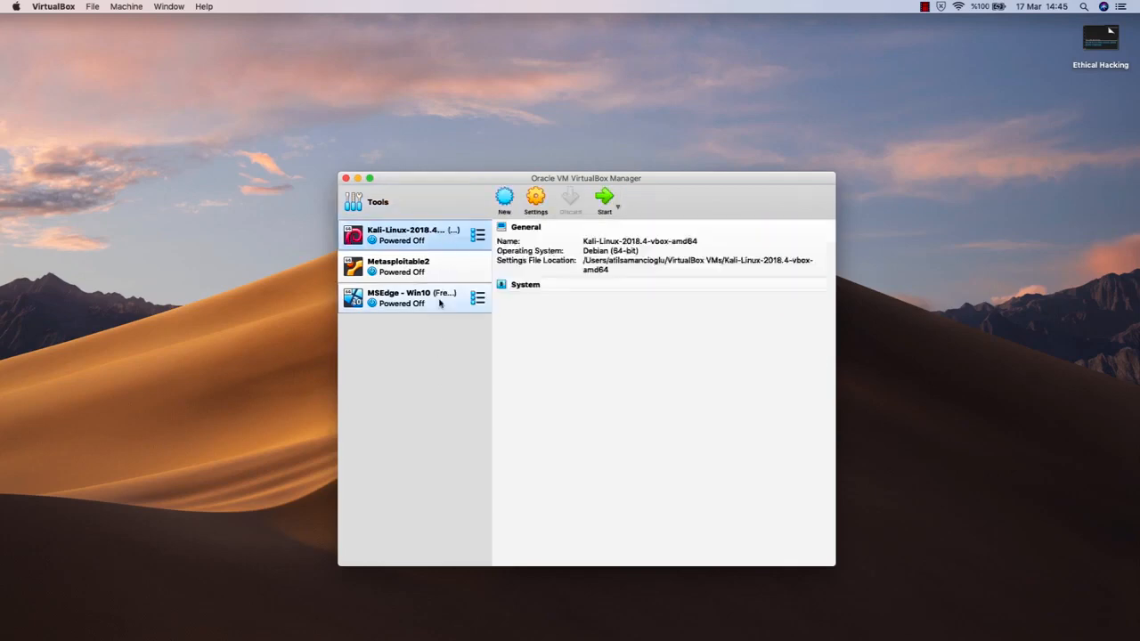
left_click(438, 267)
left_click(439, 299)
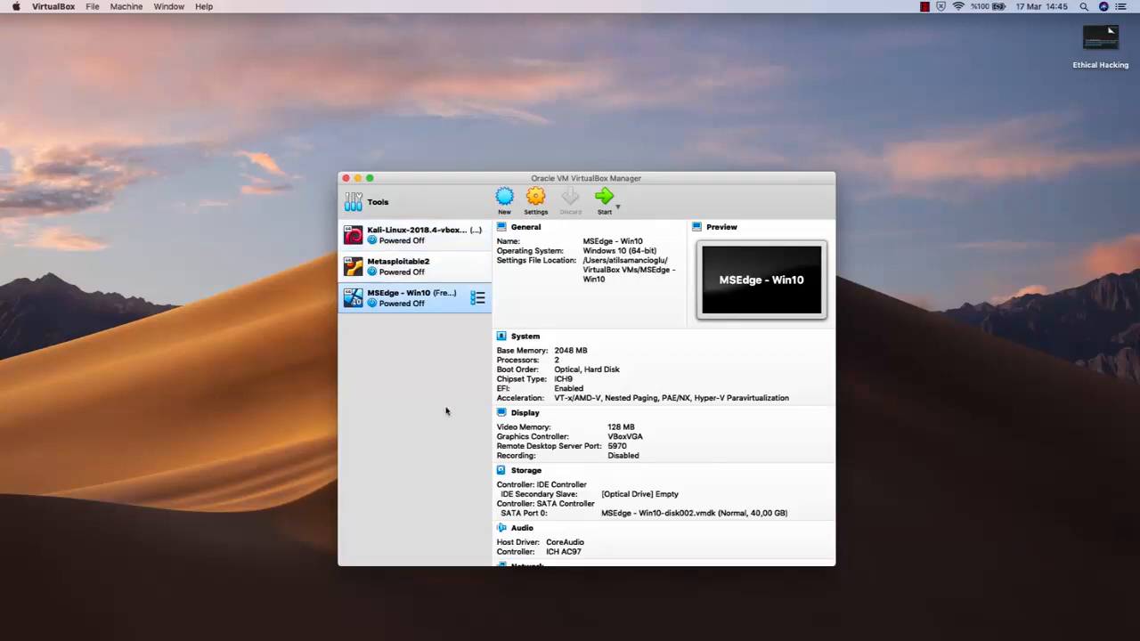
left_click(587, 171)
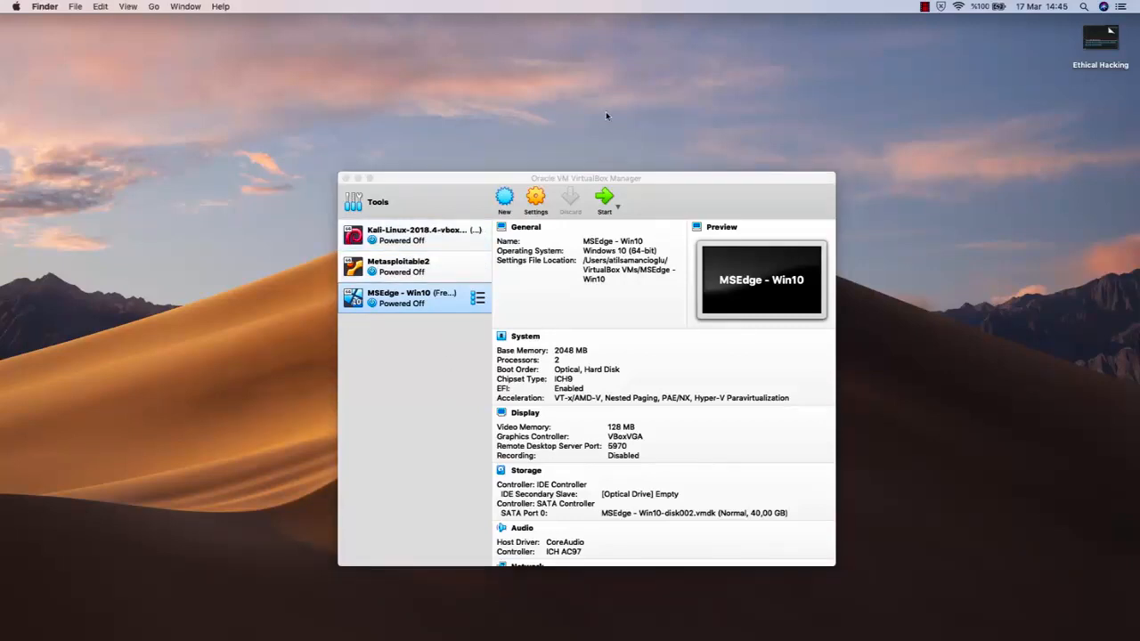
left_click(585, 178)
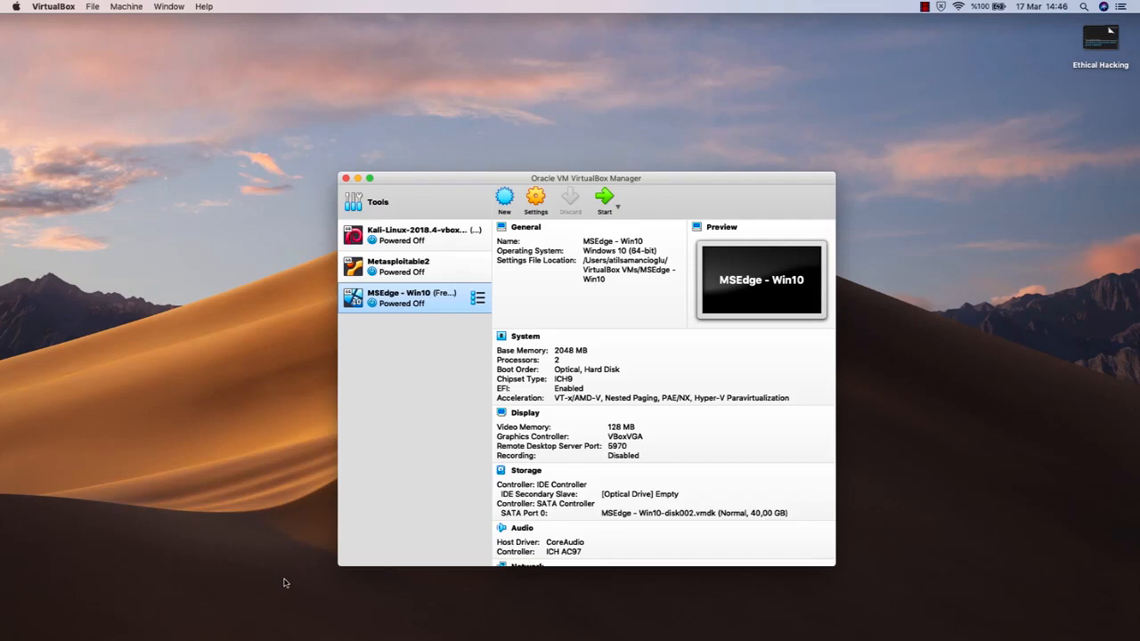
- Switch to Safari and open google.com
left_click(282, 619)
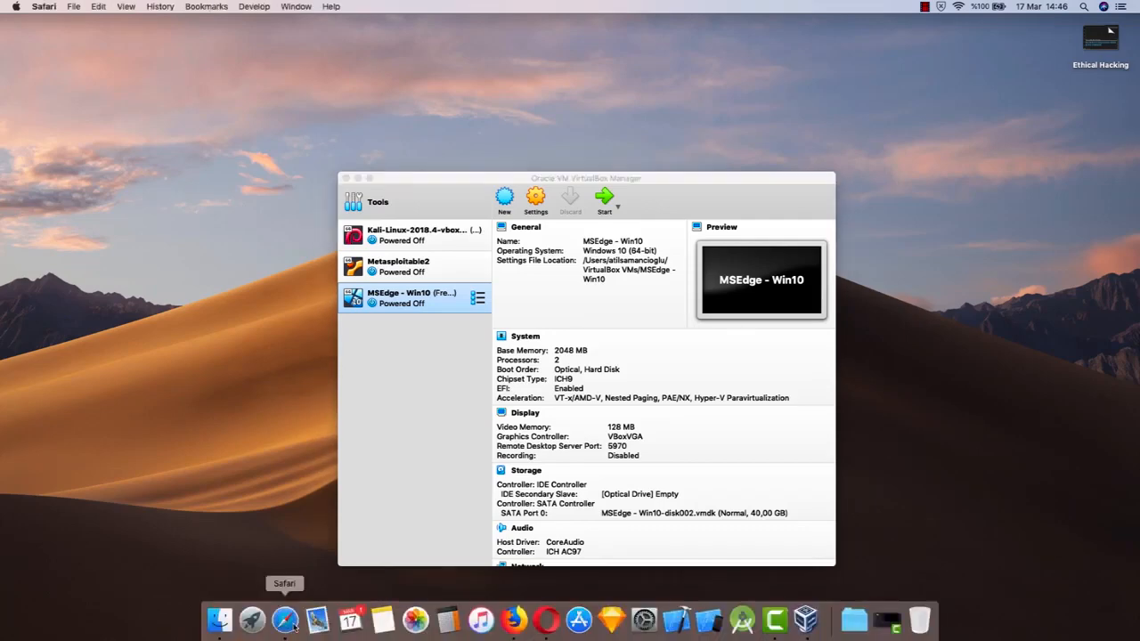
type("google.com — Google")
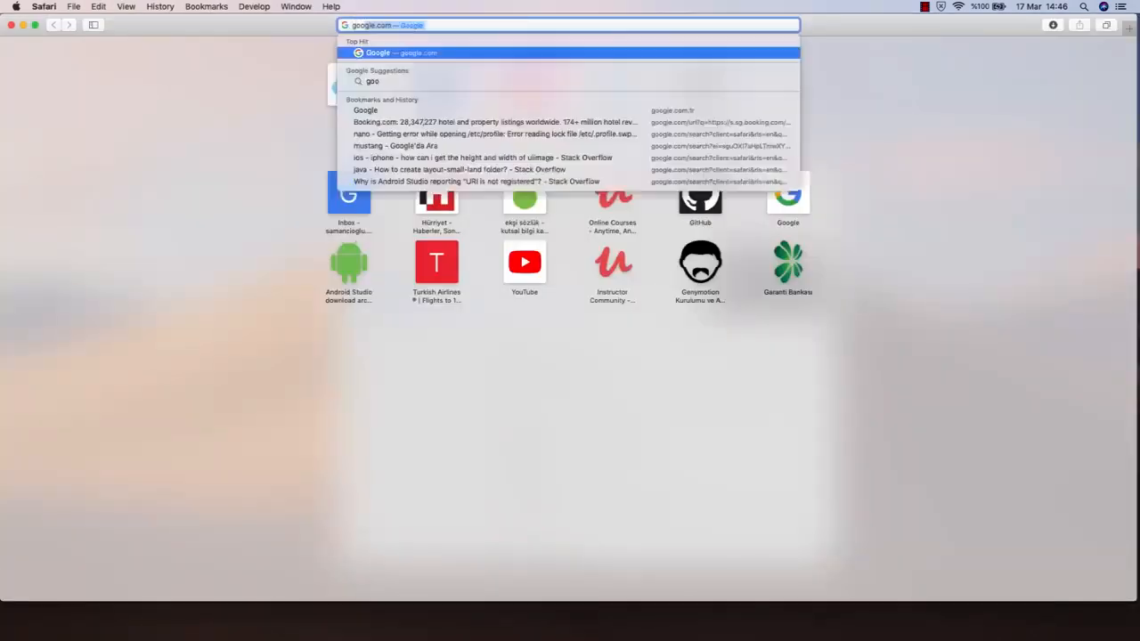
key("Return")
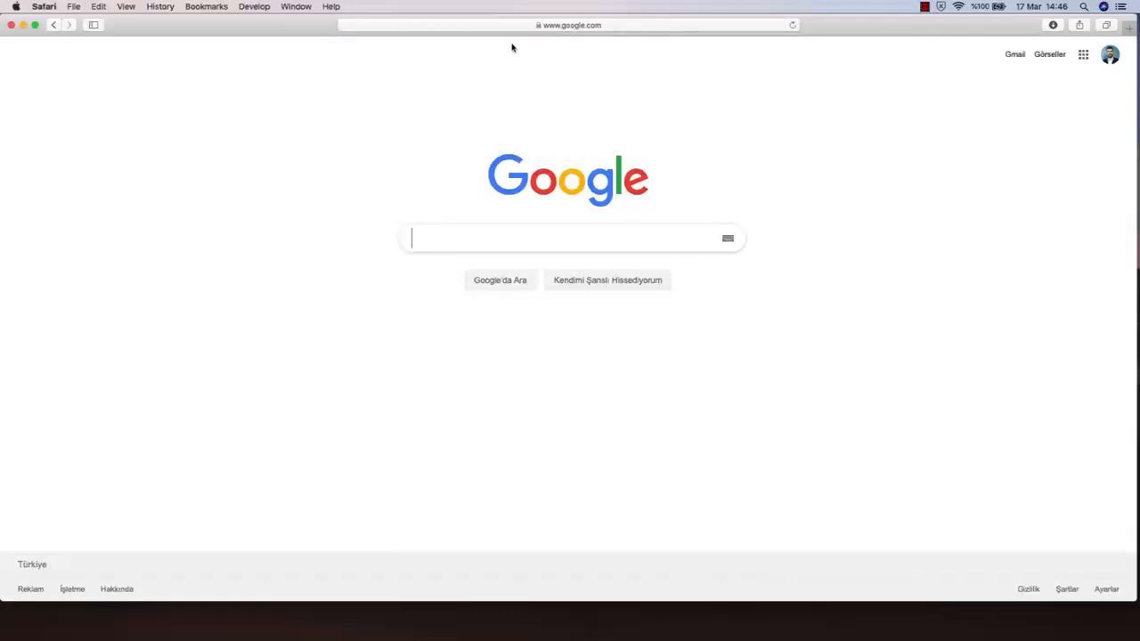
- Search Google for "download kali linux virtualbox"
scroll(512, 48, "up", 5)
scroll(512, 48, "right", 2)
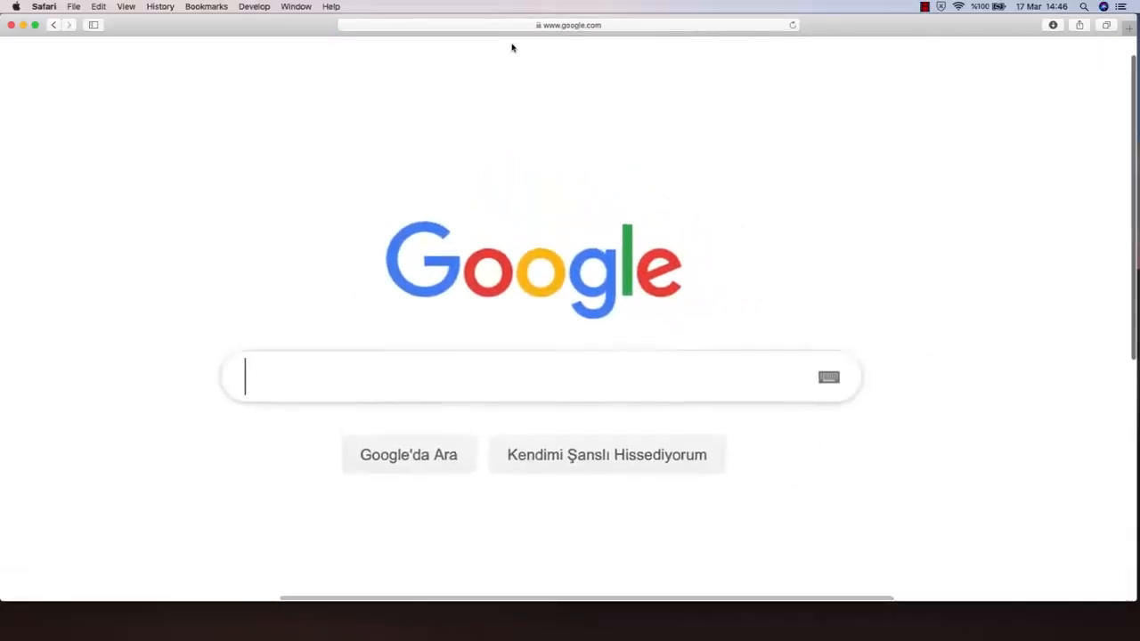
scroll(512, 49, "up", 1)
scroll(512, 49, "left", 1)
scroll(512, 48, "down", 1)
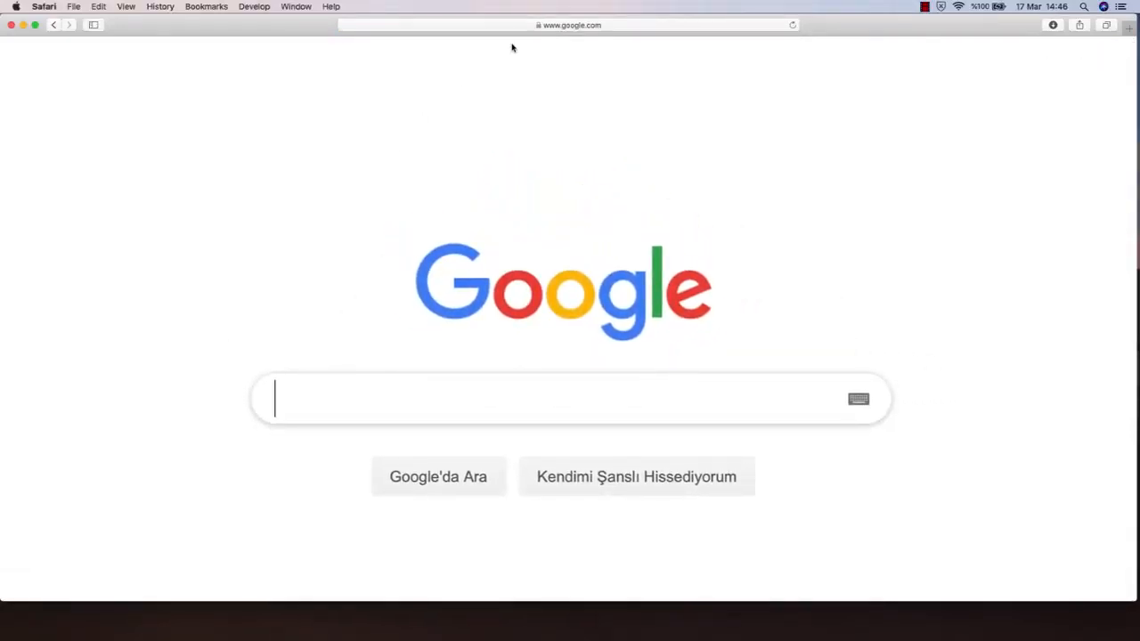
type("download kali linux virtualbox")
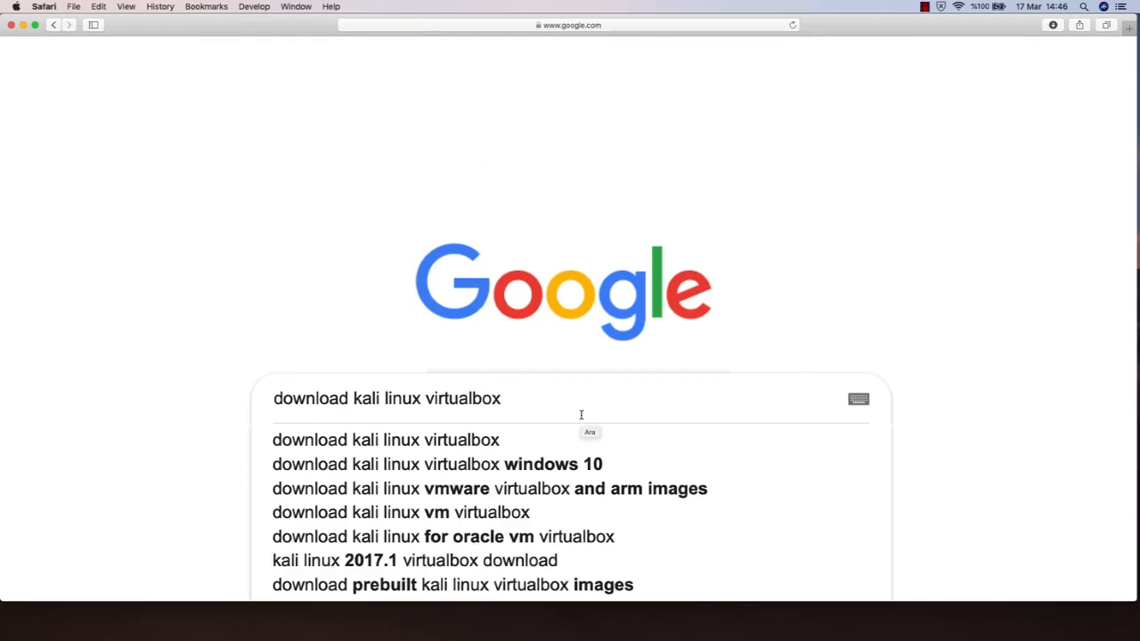
key("Return")
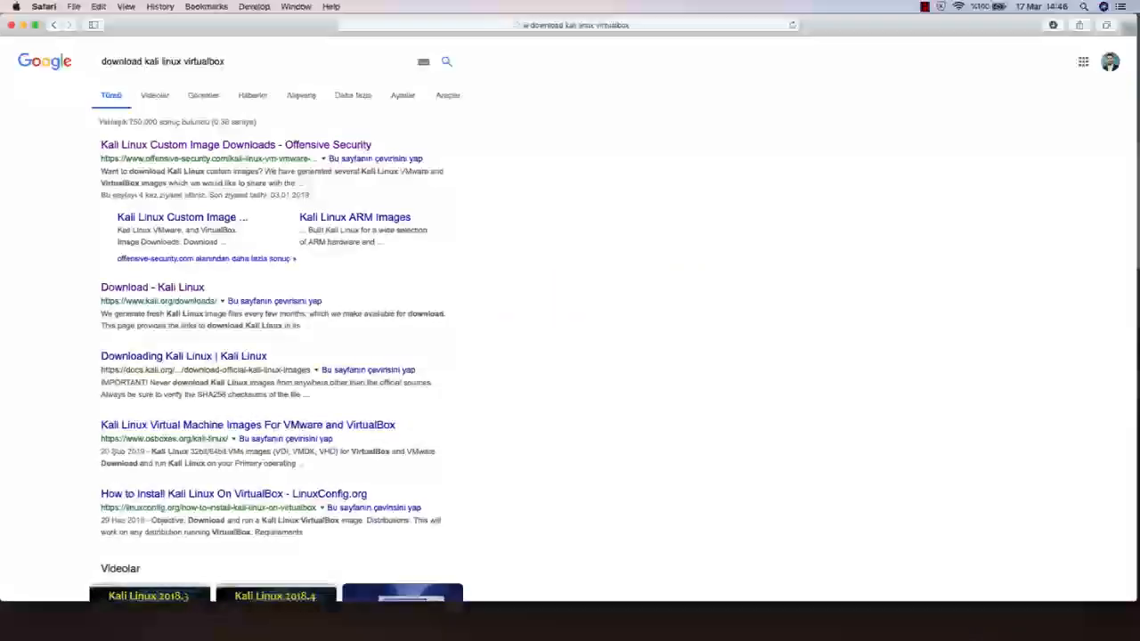
- Open the Offensive Security search result for Kali Linux Custom Image Downloads
scroll(520, 402, "up", 5)
scroll(520, 402, "left", 1)
scroll(520, 403, "up", 3)
scroll(520, 402, "left", 3)
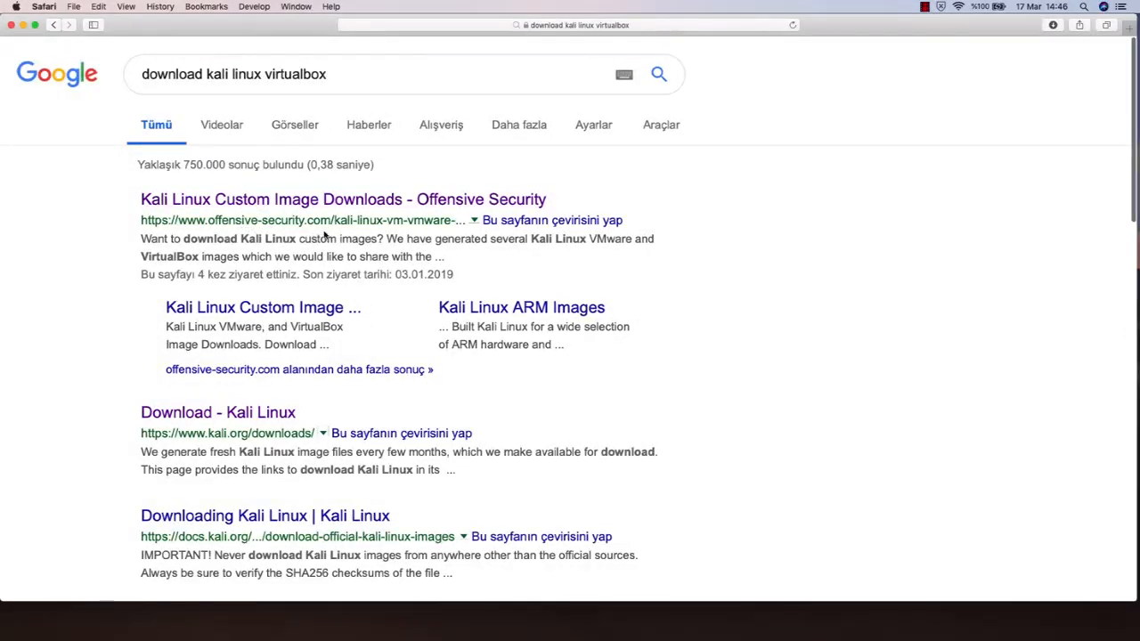
left_click(377, 203)
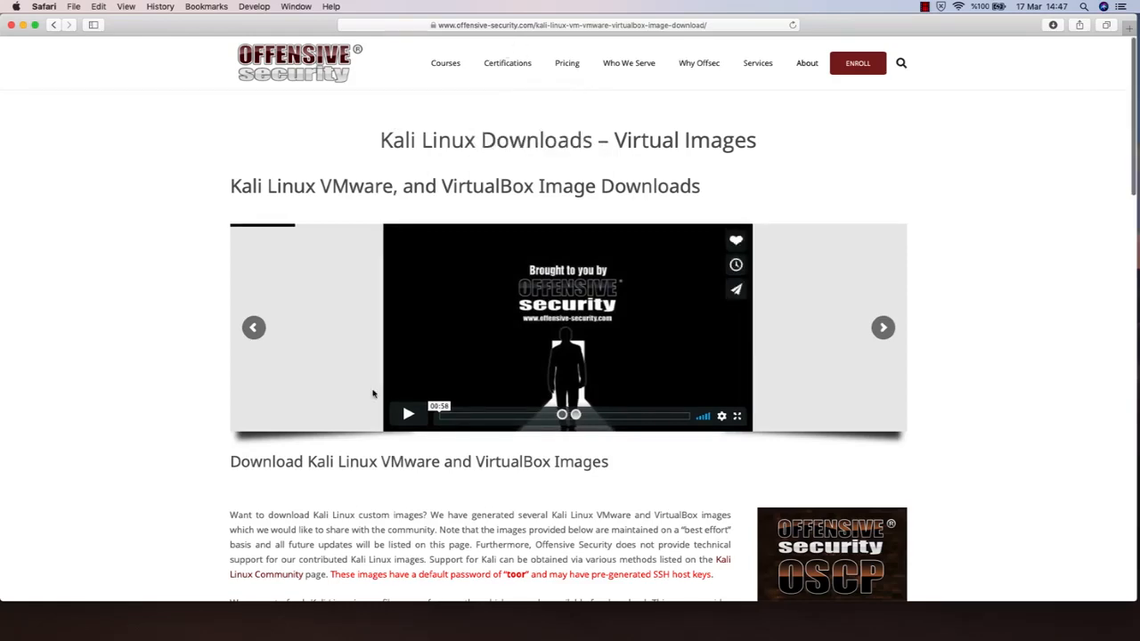
- Display the list of Kali Linux VirtualBox images on the virtual images download page
scroll(373, 394, "down", 5)
scroll(373, 393, "down", 3)
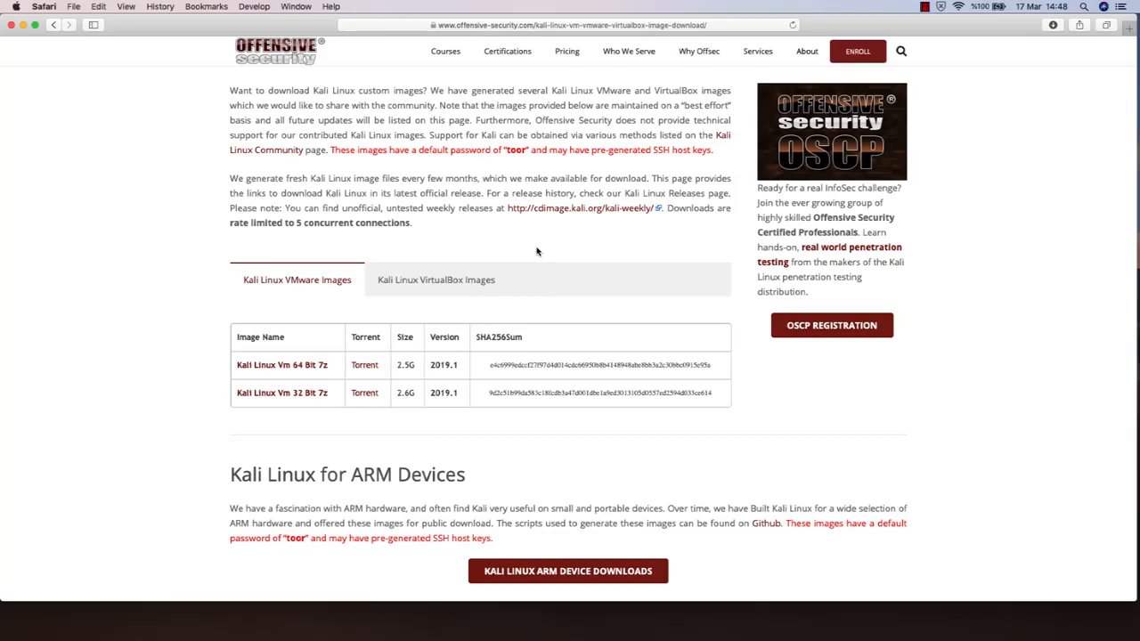
left_click(437, 280)
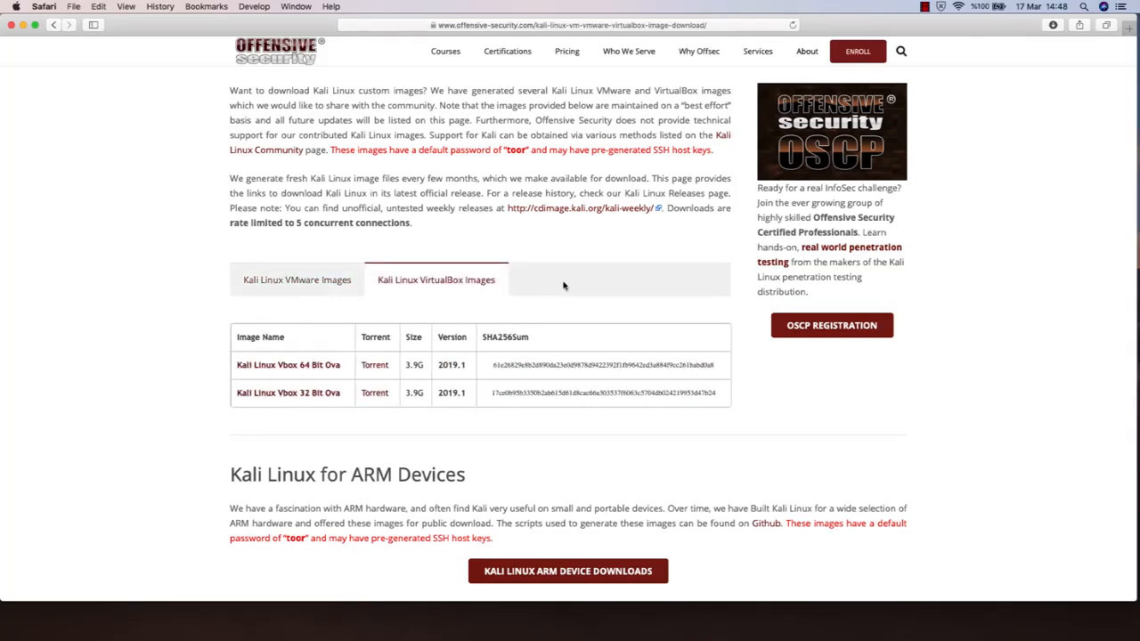
scroll(581, 282, "up", 2)
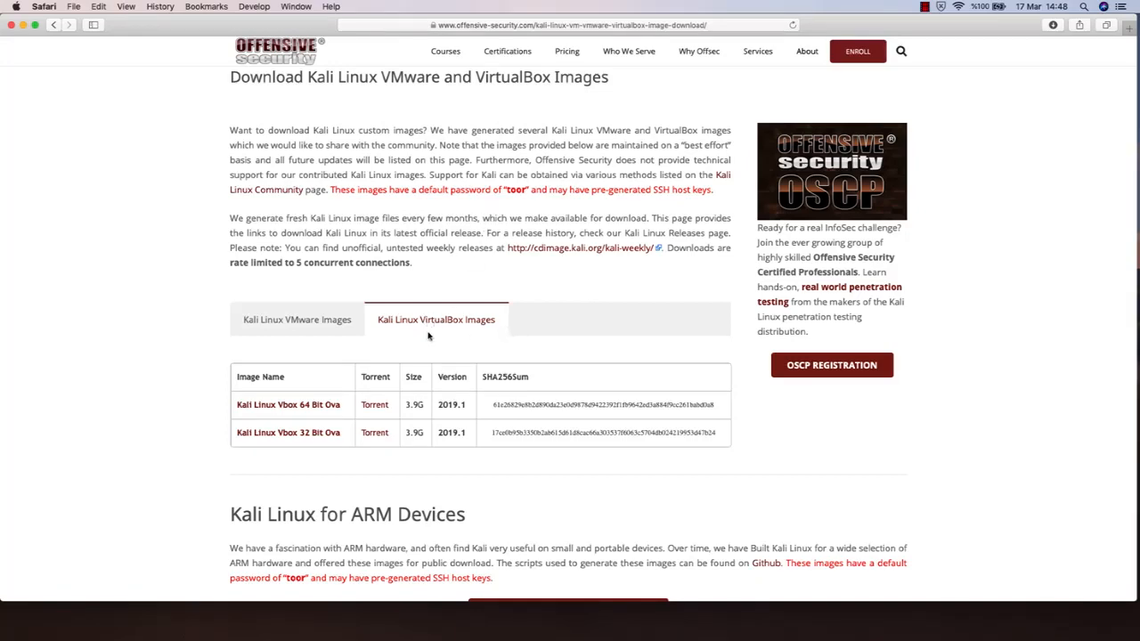
scroll(427, 336, "down", 3)
scroll(428, 336, "down", 1)
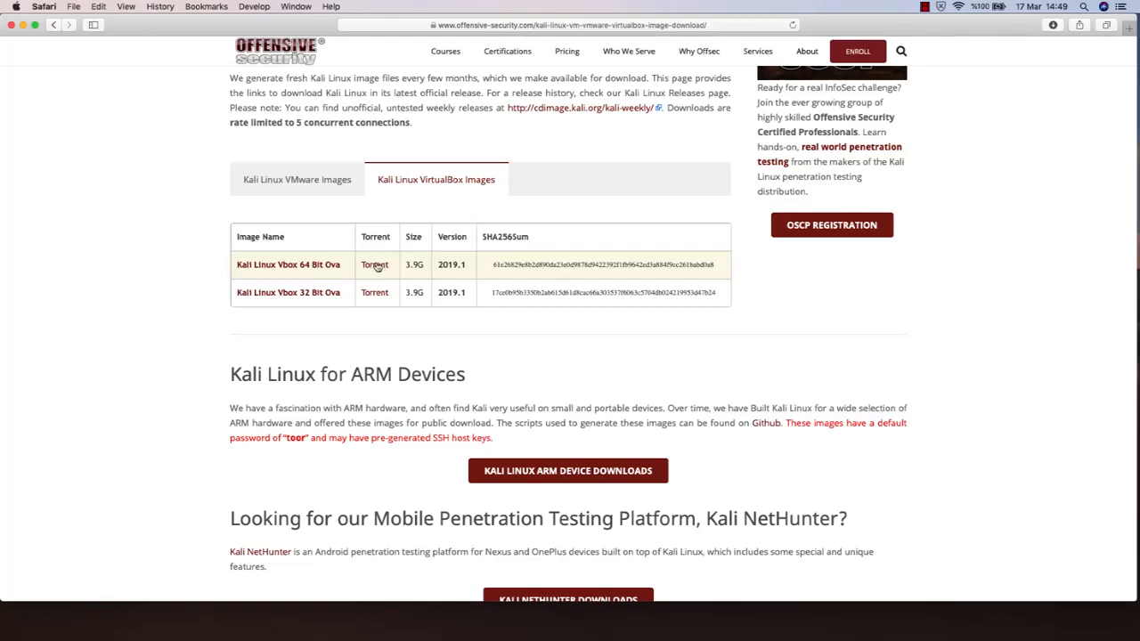
- Start downloading the Kali Linux Vbox 64 Bit Ova image, check its progress and stop the download
left_click(304, 266)
left_click(1051, 25)
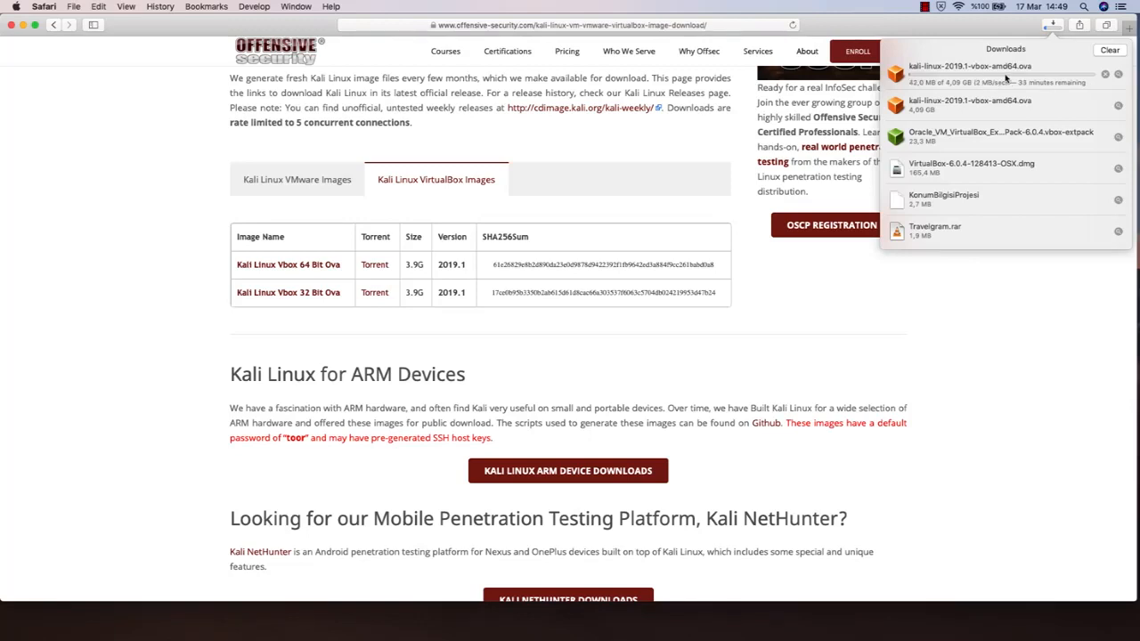
left_click(1104, 75)
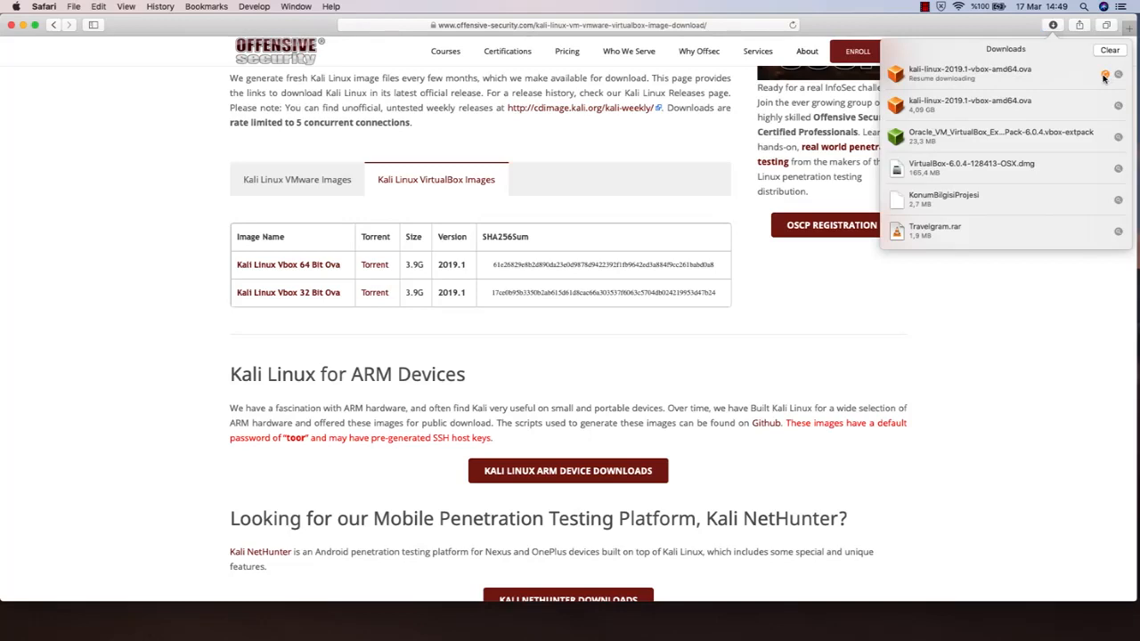
left_click(878, 135)
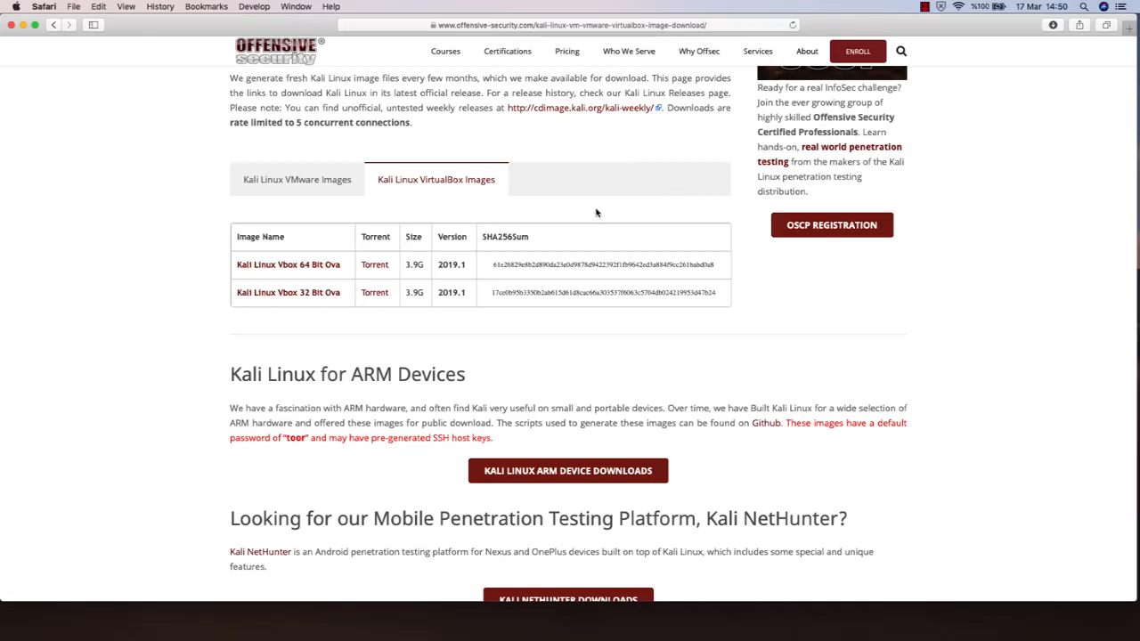
- Close the Safari window and return to VirtualBox Manager
scroll(596, 212, "up", 1)
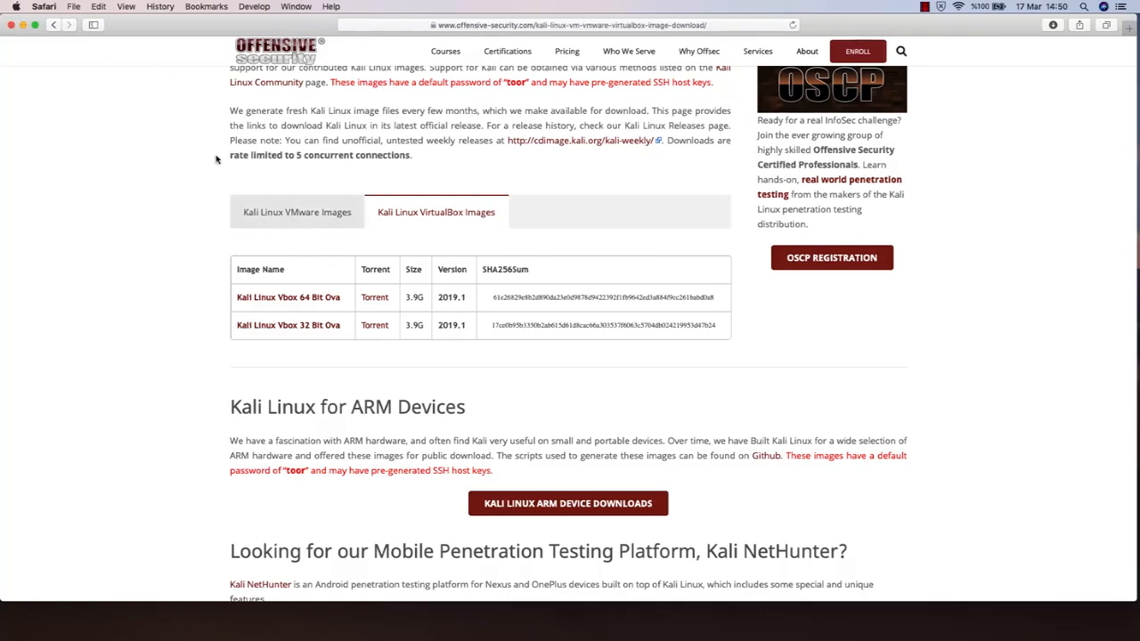
left_click(11, 25)
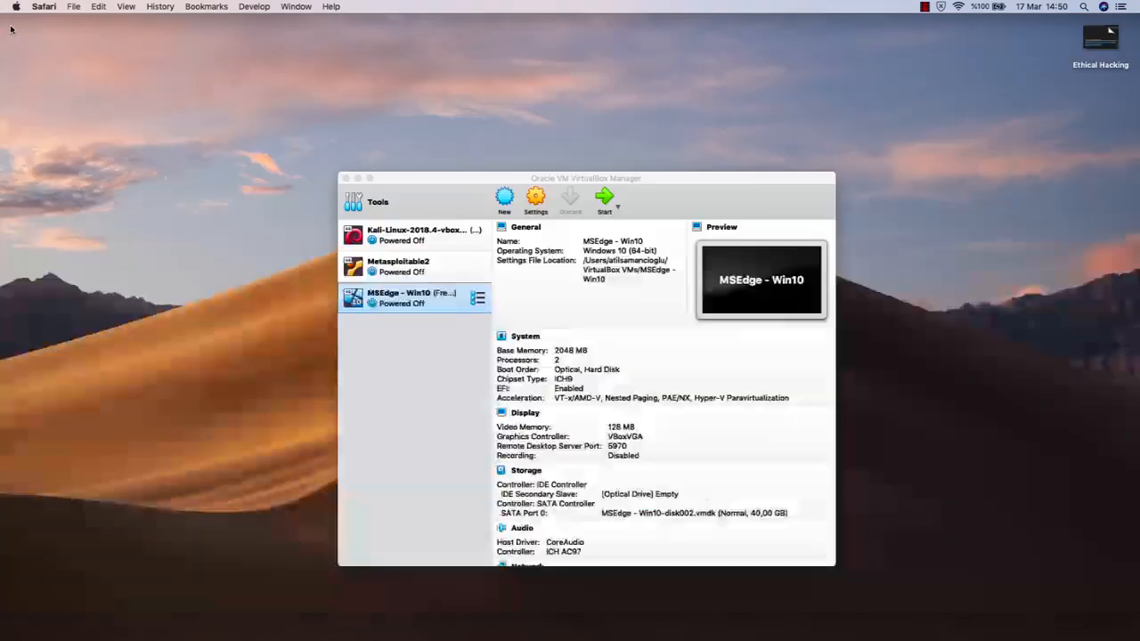
left_click(439, 184)
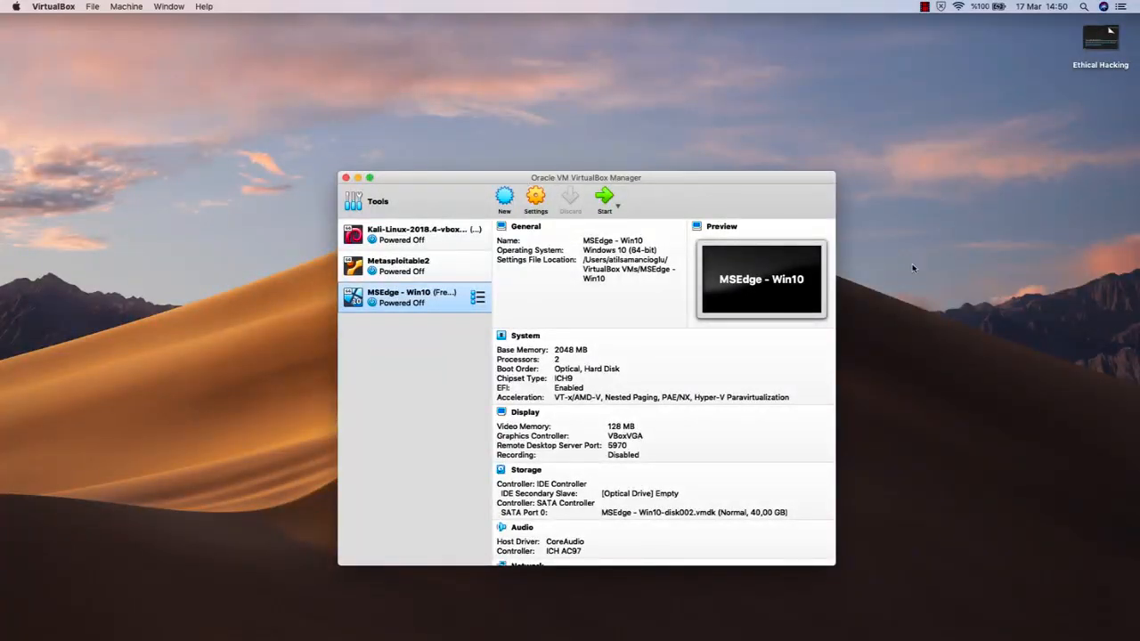
- In Finder's Downloads folder, move the partial download kali-linux-2019.1-vbox-amd64.ova.download to the Trash
mouse_move(718, 637)
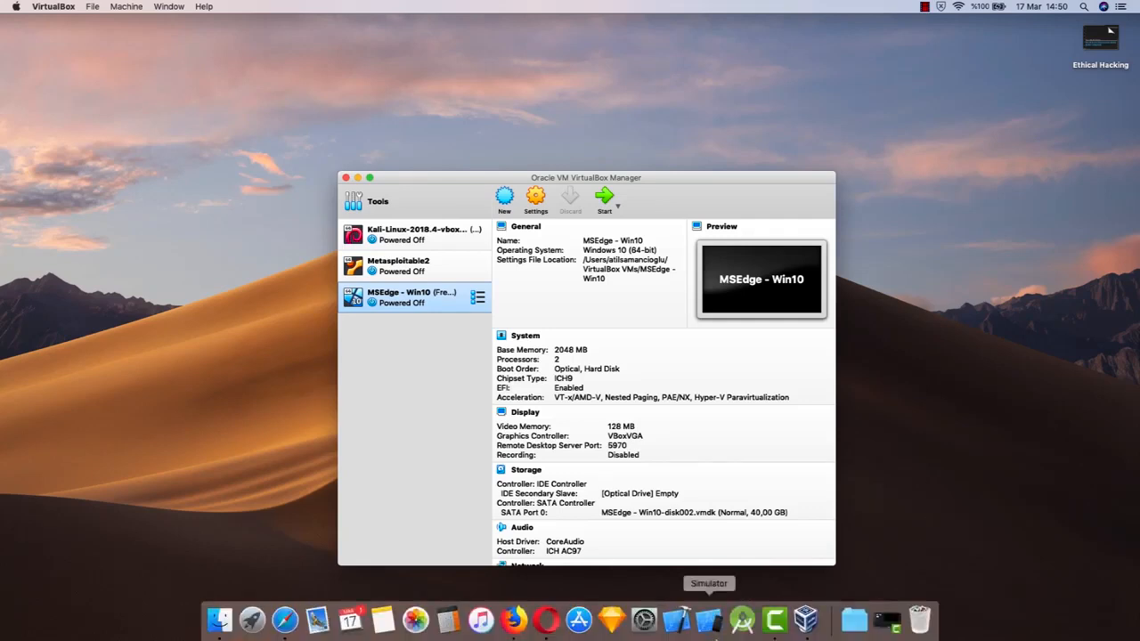
left_click(887, 620)
left_click(875, 347)
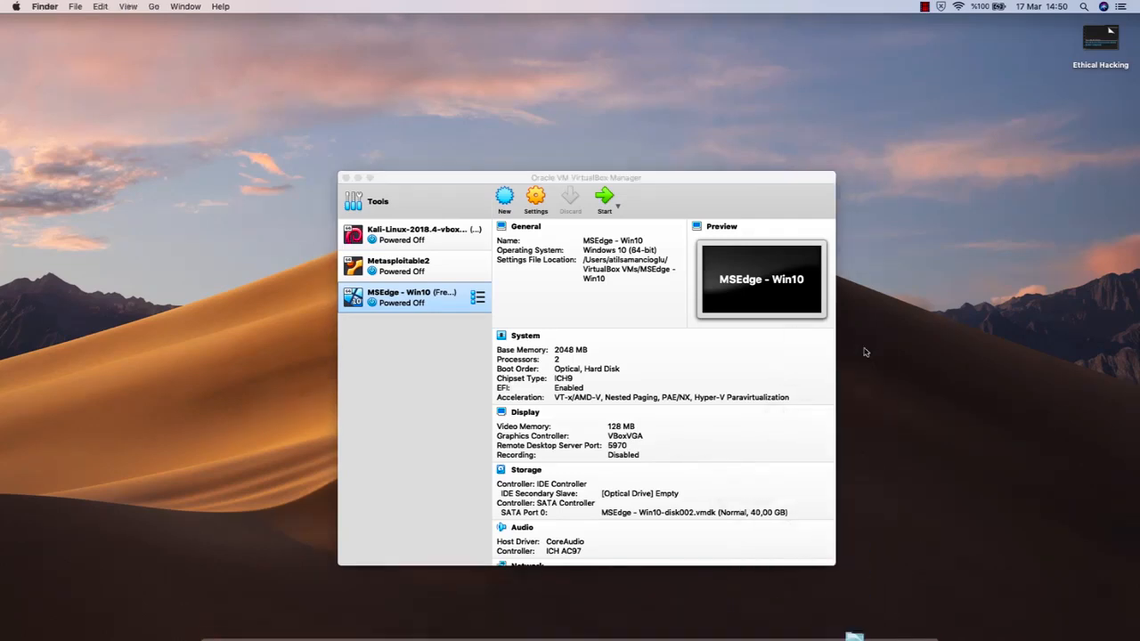
left_click(469, 279)
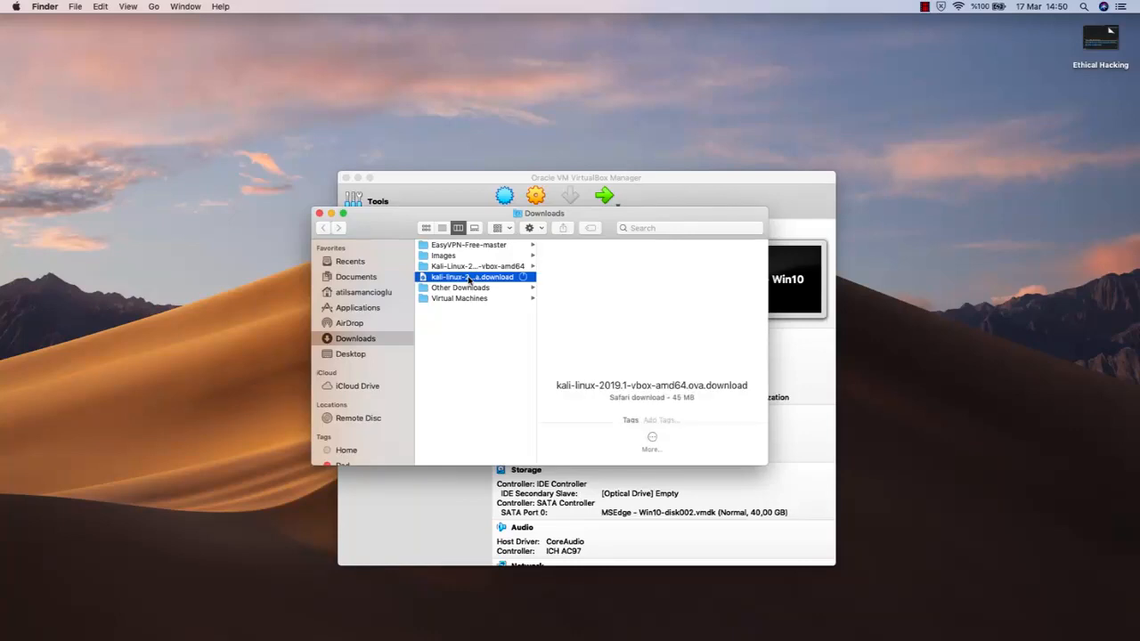
right_click(481, 278)
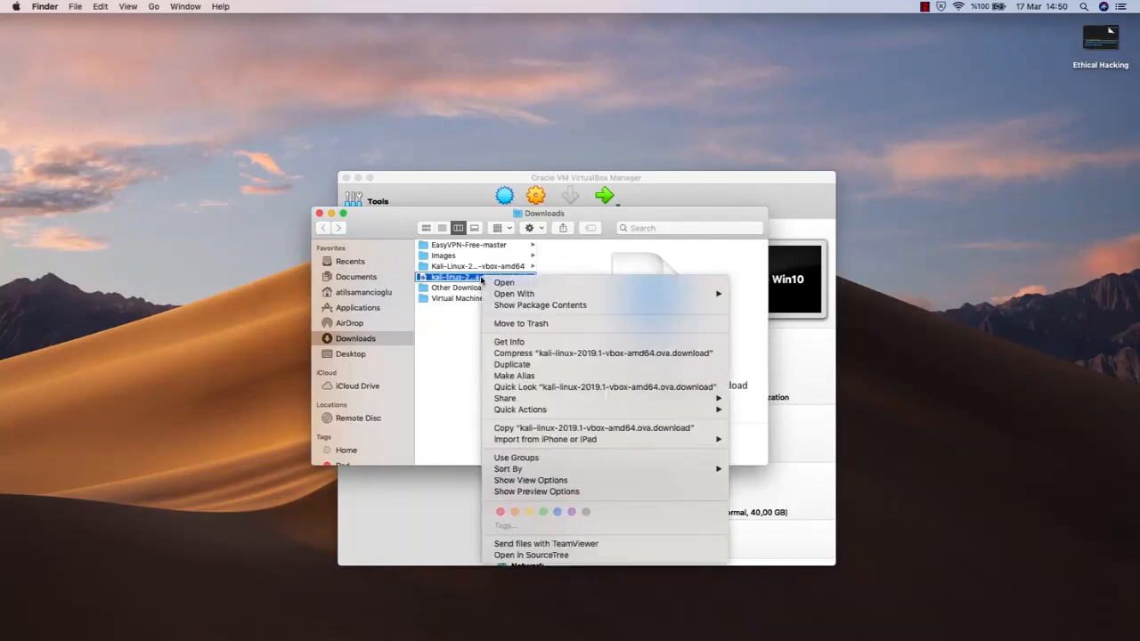
left_click(524, 324)
- Check the contents of the Virtual Machines folder, close the Finder window and return to VirtualBox Manager
left_click(481, 287)
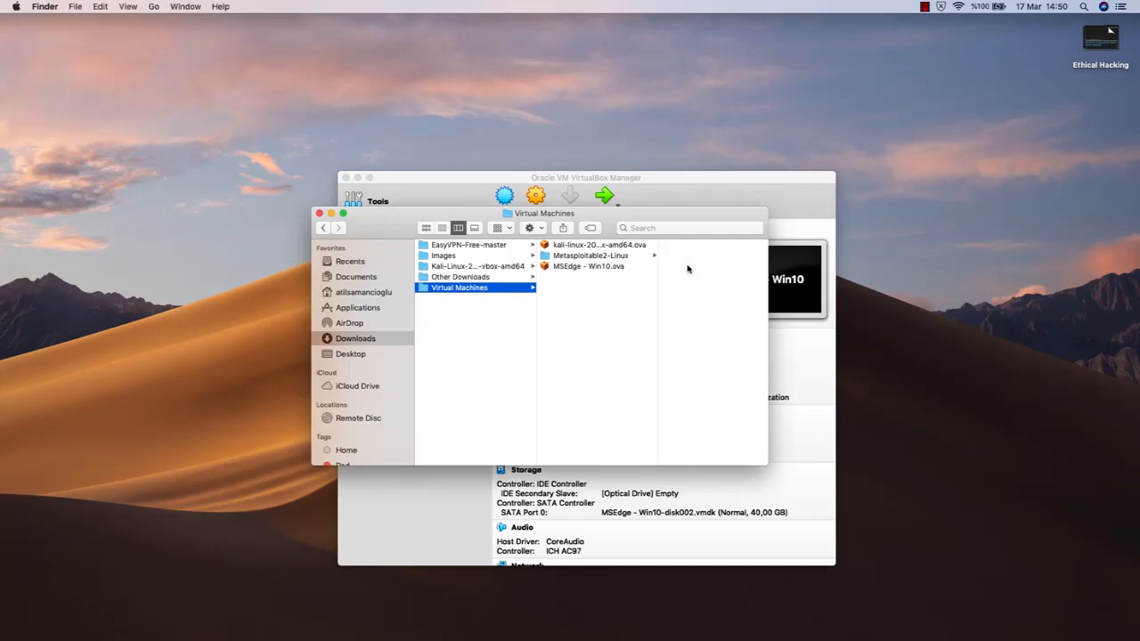
left_click_drag(539, 215, 647, 294)
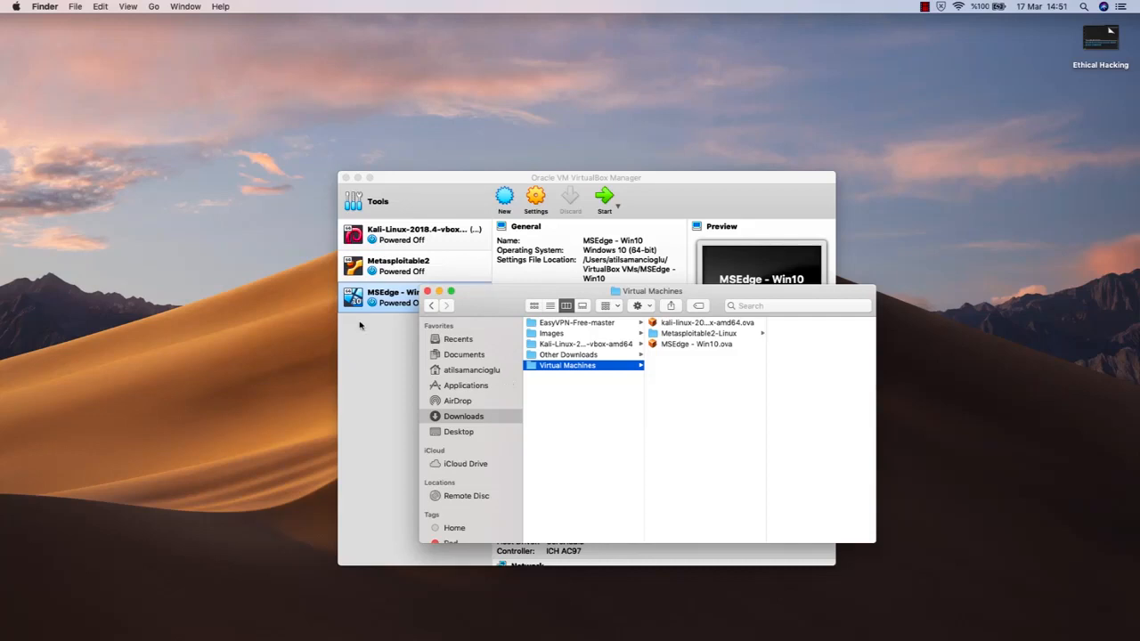
left_click(426, 292)
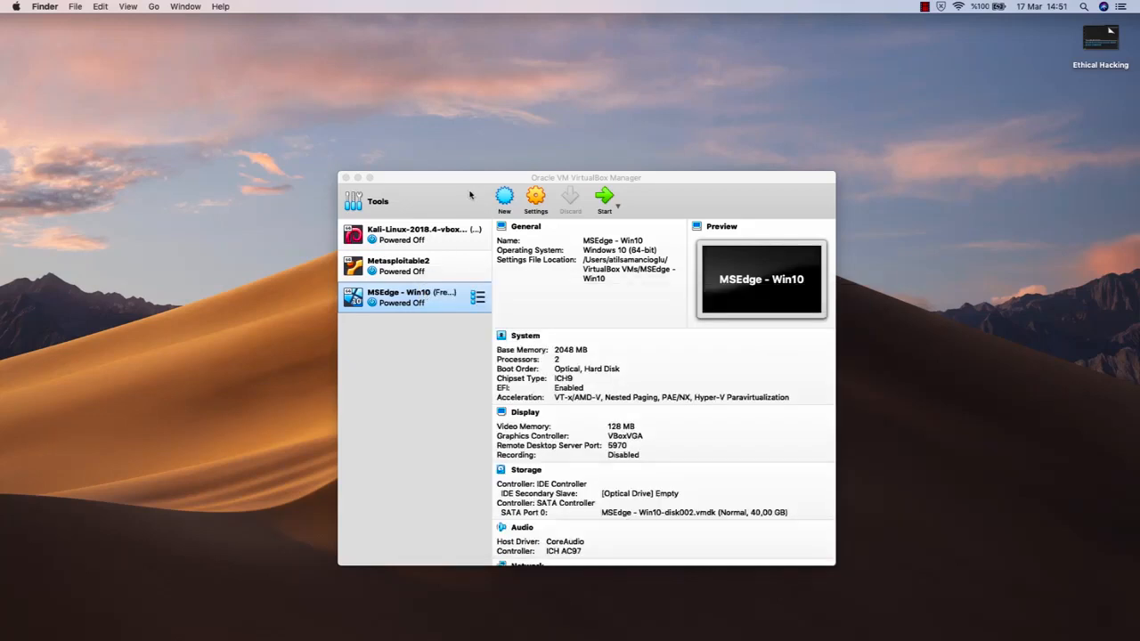
left_click(523, 179)
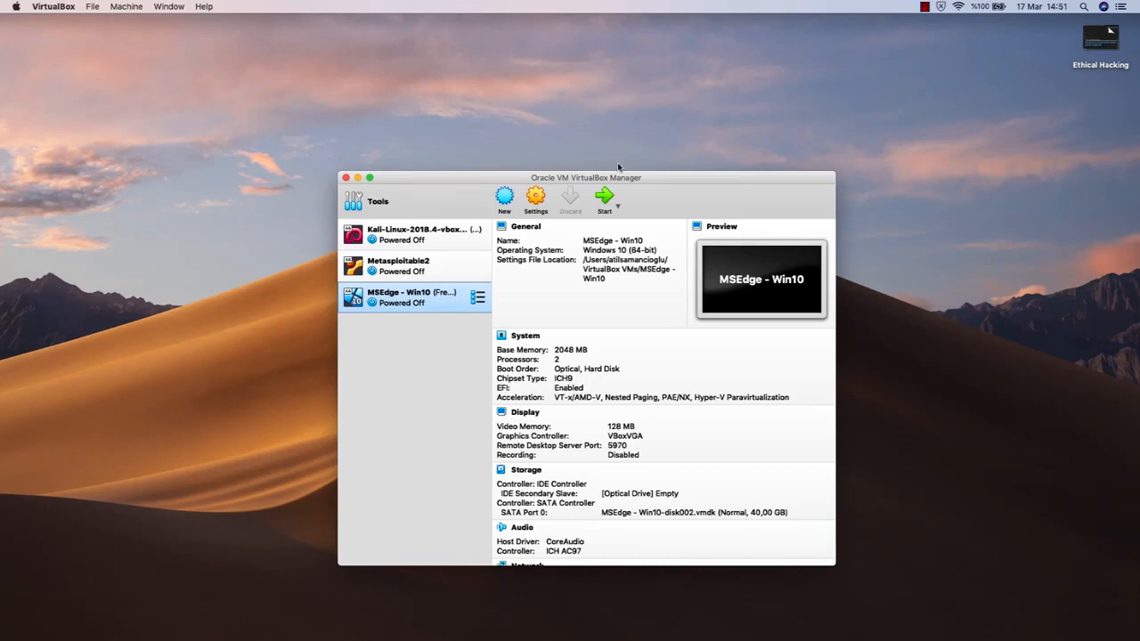
left_click(884, 618)
left_click(873, 392)
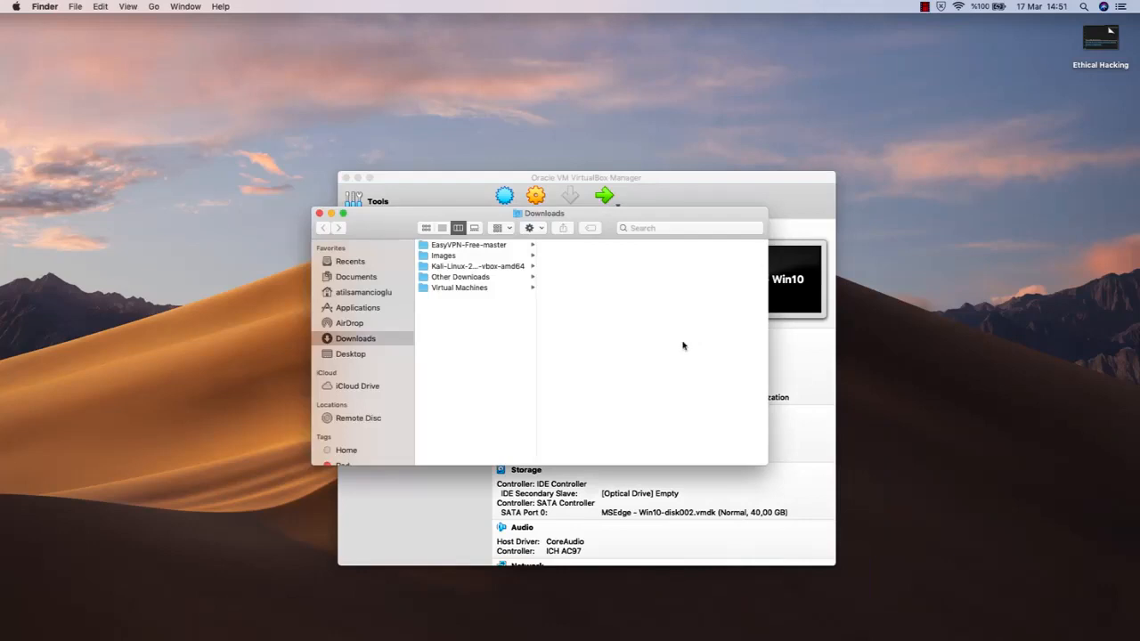
left_click(471, 288)
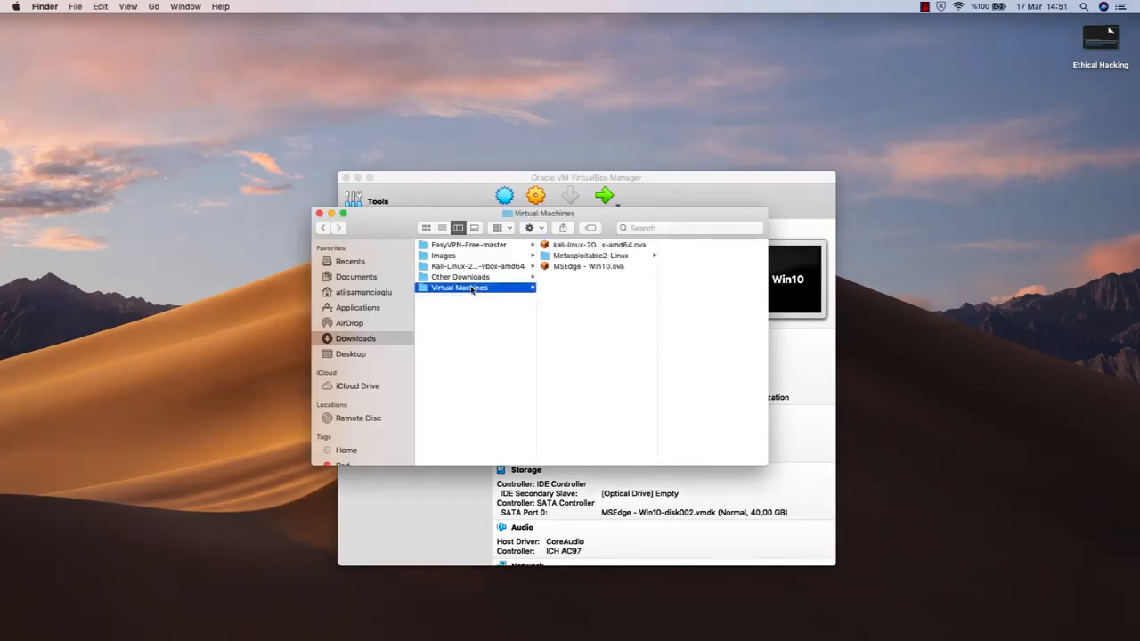
left_click(593, 247)
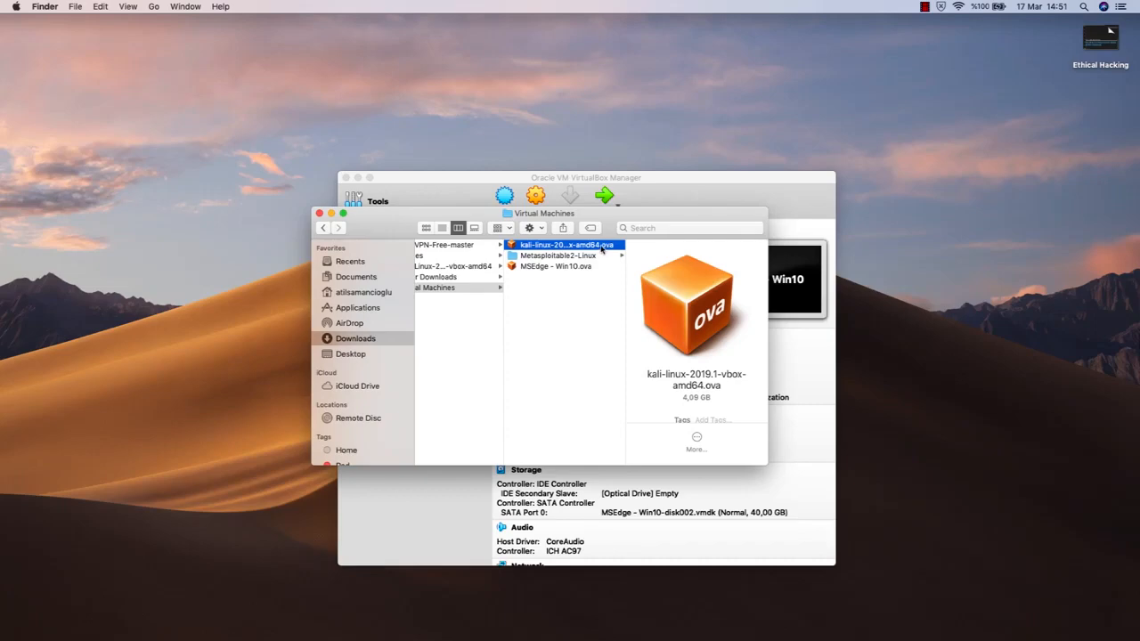
double_click(601, 250)
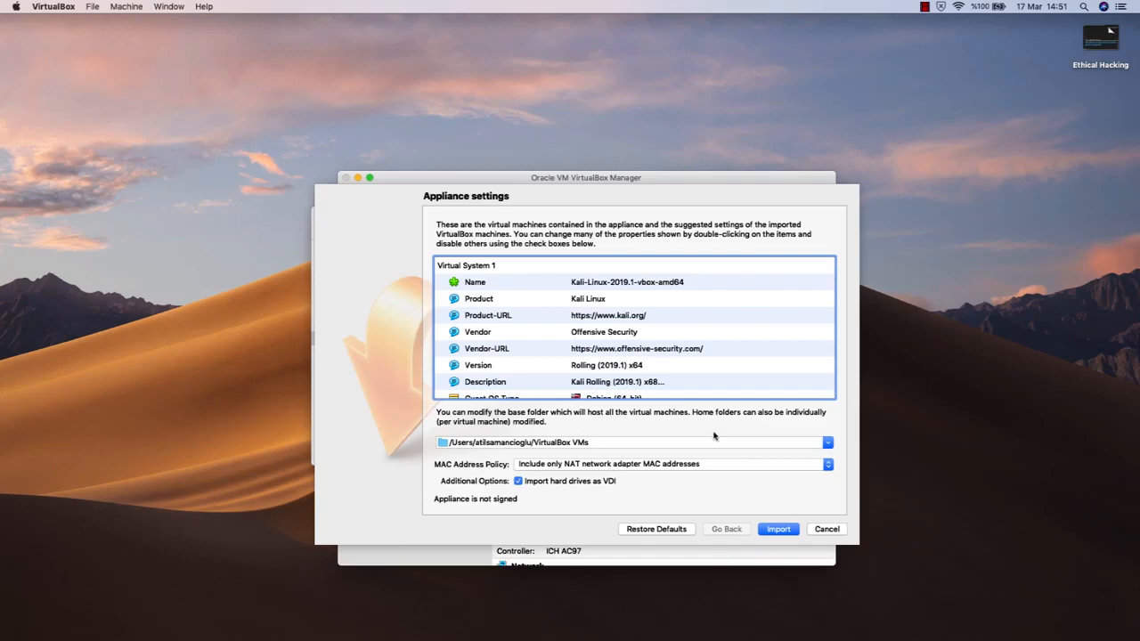
left_click(828, 529)
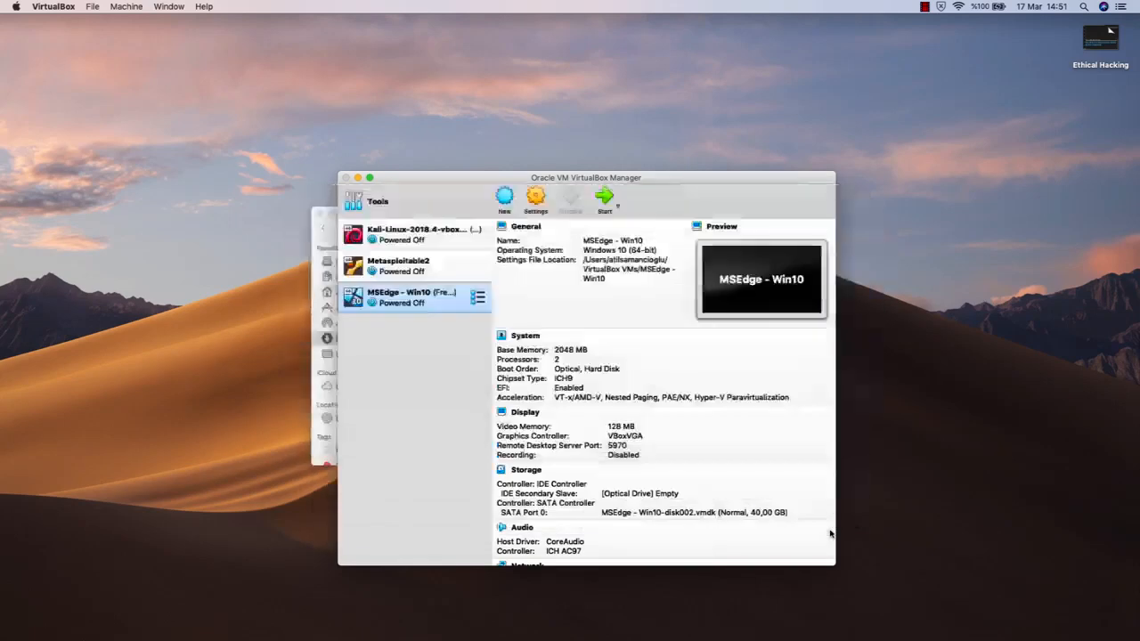
left_click(321, 215)
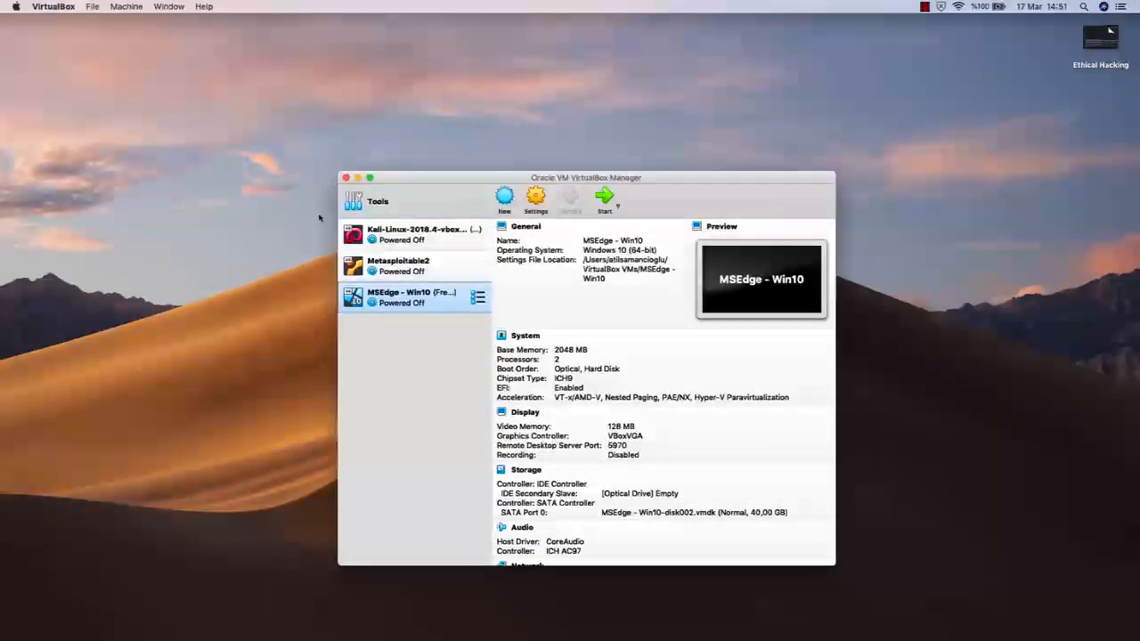
left_click_drag(430, 181, 424, 184)
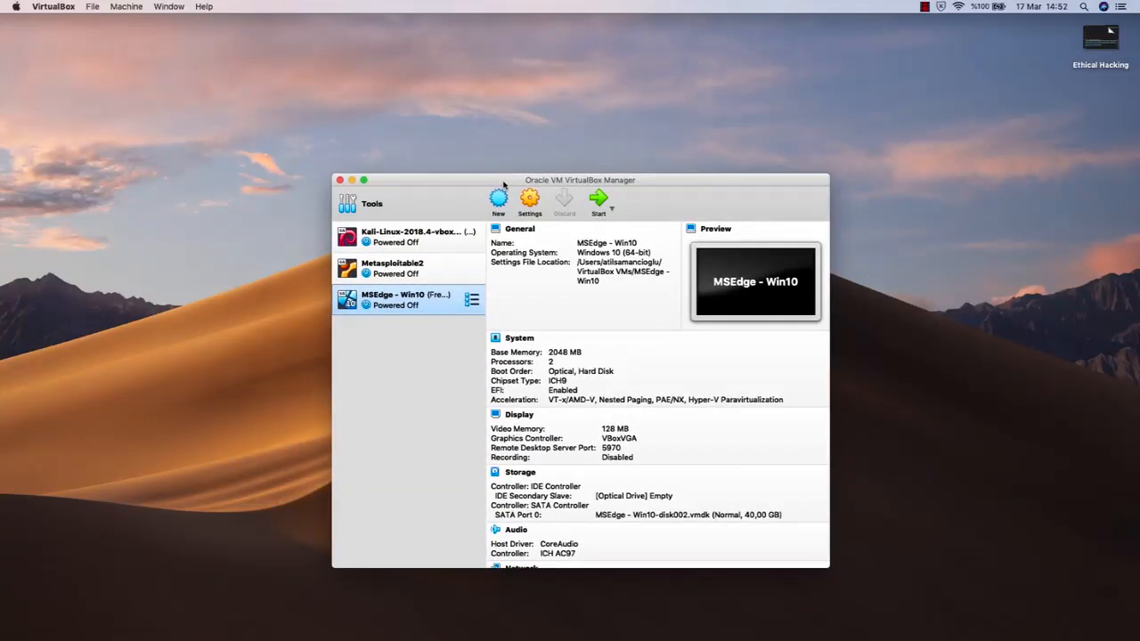
left_click_drag(503, 184, 504, 184)
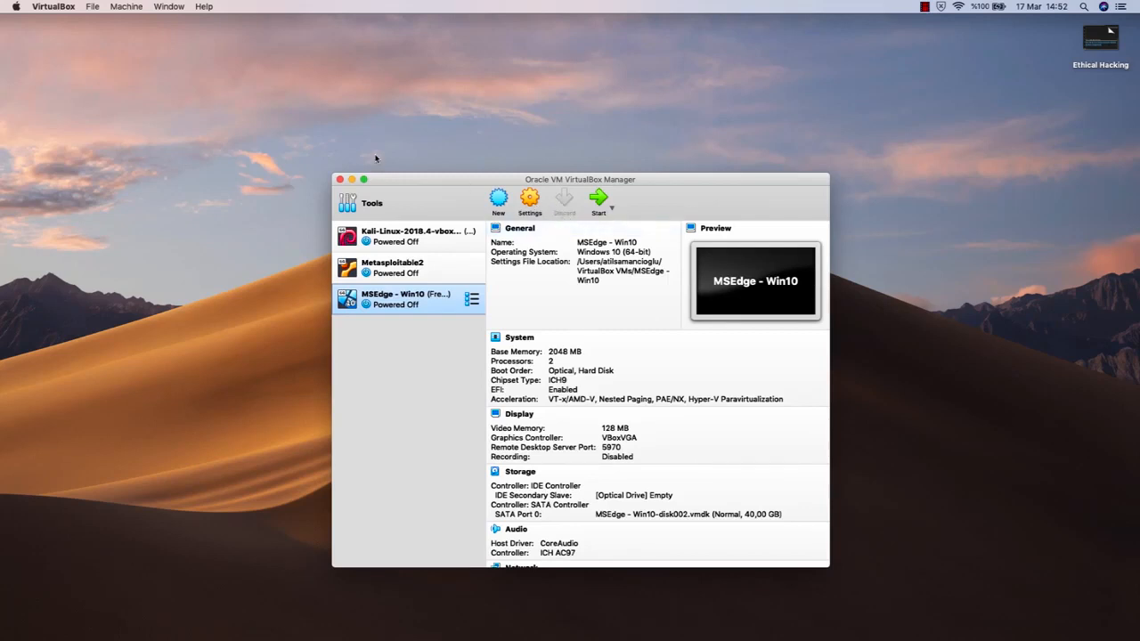
- Start an appliance import and choose kali-linux-2019.1-vbox-amd64.ova from the Virtual Machines folder in Downloads as its source
left_click(95, 7)
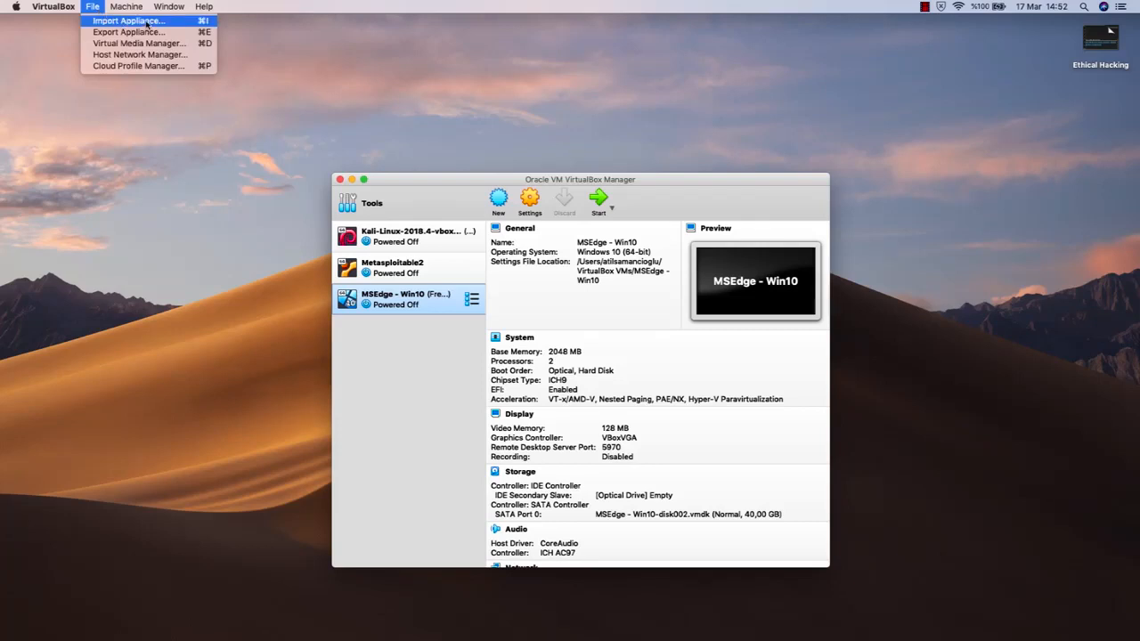
left_click(125, 21)
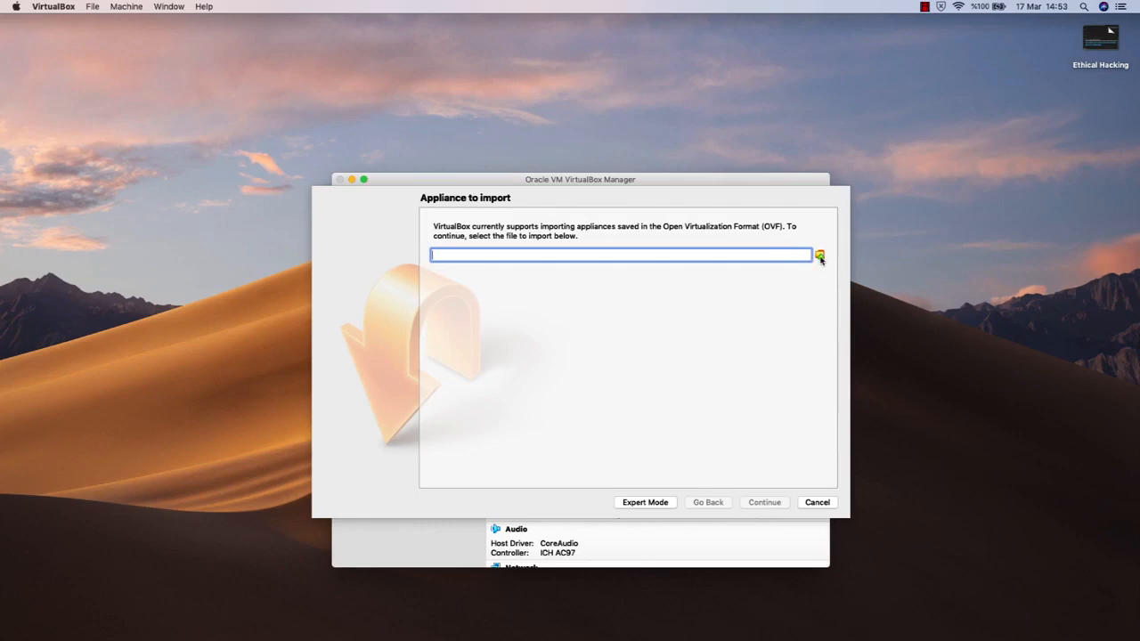
left_click(819, 257)
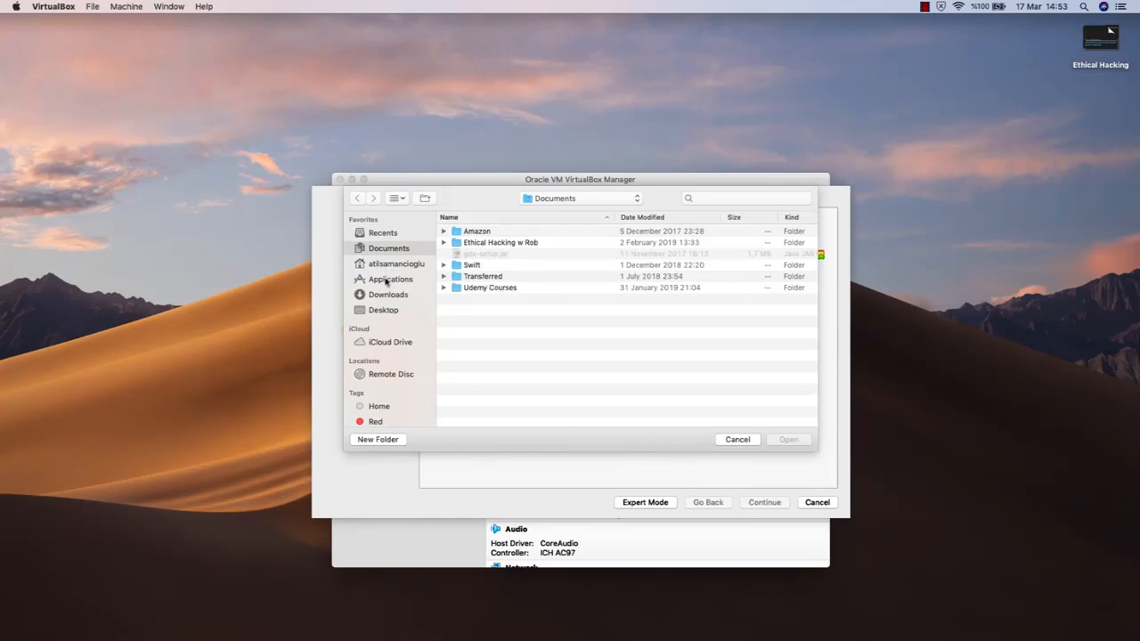
left_click(389, 294)
double_click(499, 278)
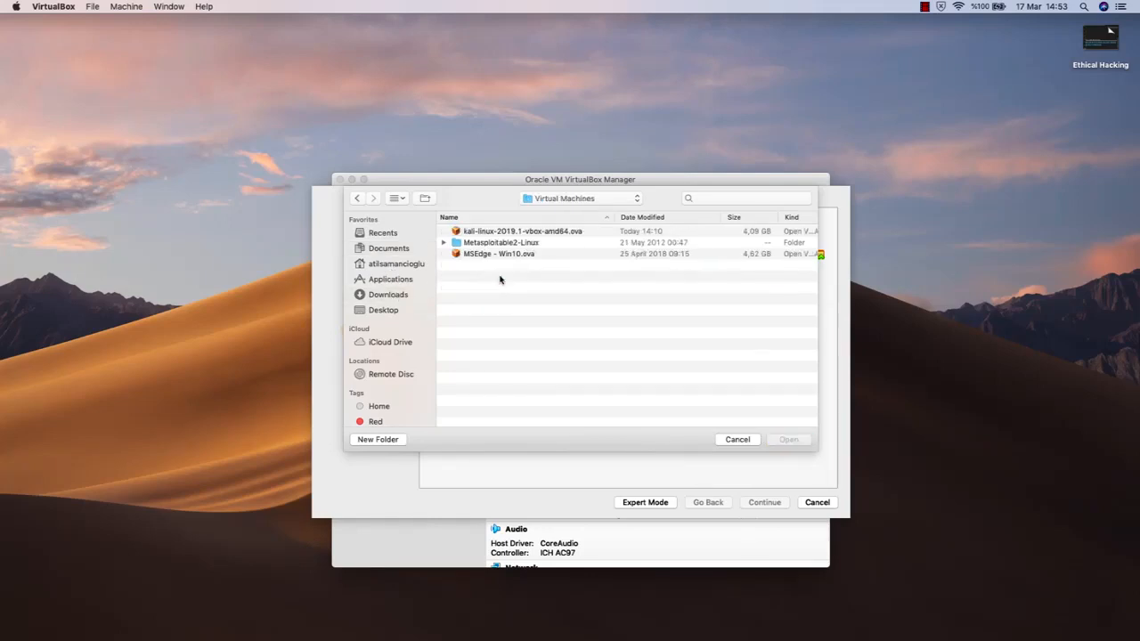
double_click(531, 231)
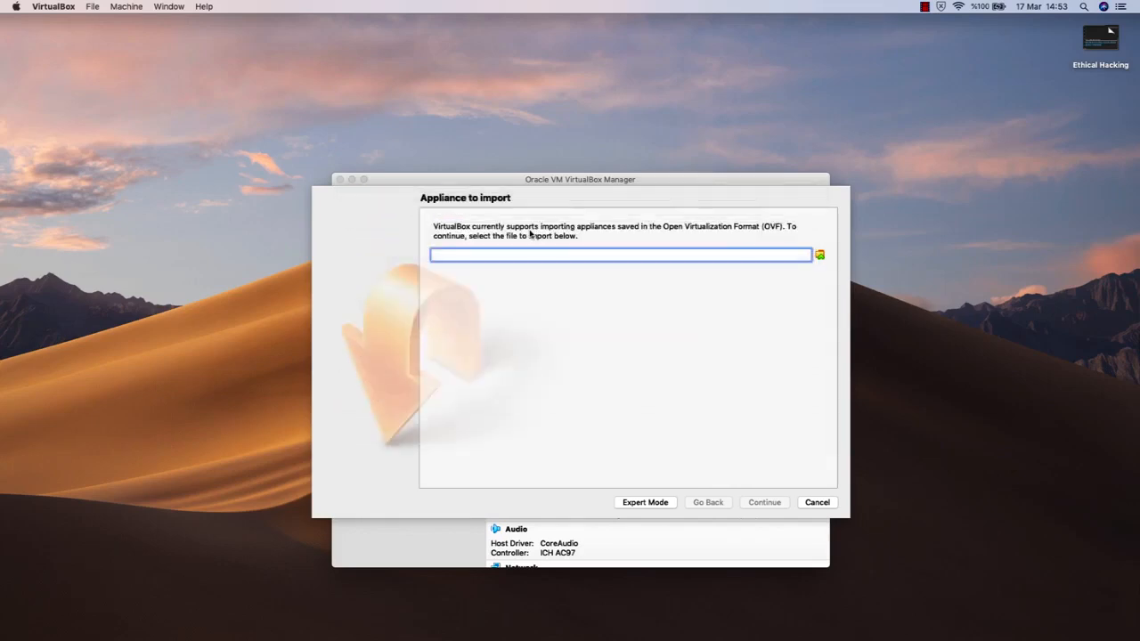
left_click(765, 503)
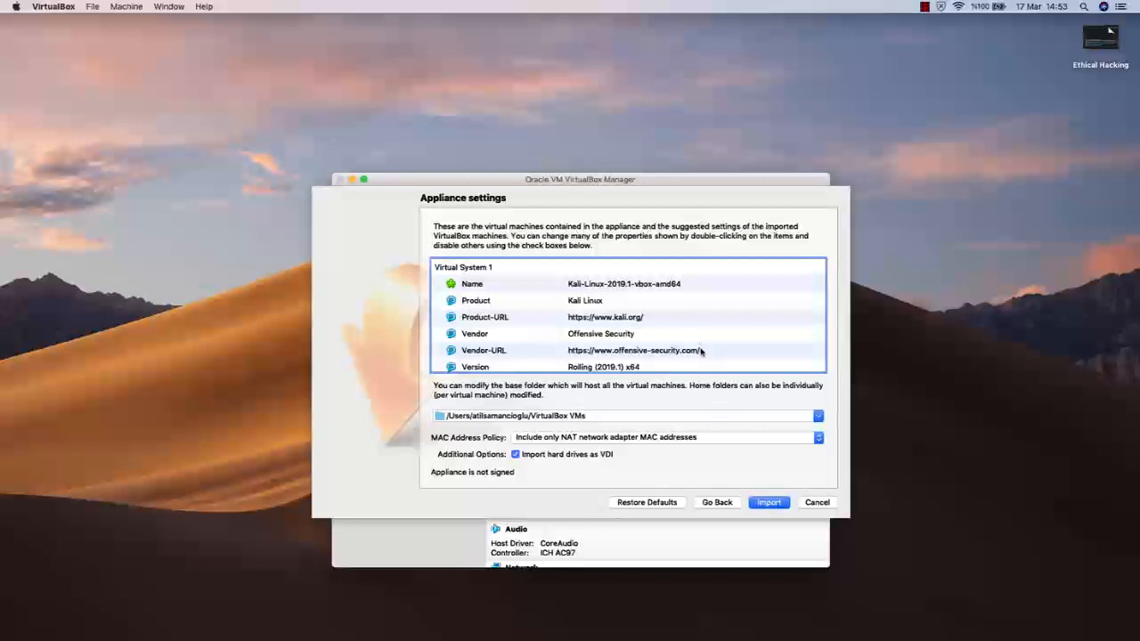
- Review the suggested appliance settings and import the Kali-Linux-2019.1-vbox-amd64 machine with its defaults
scroll(668, 333, "down", 5)
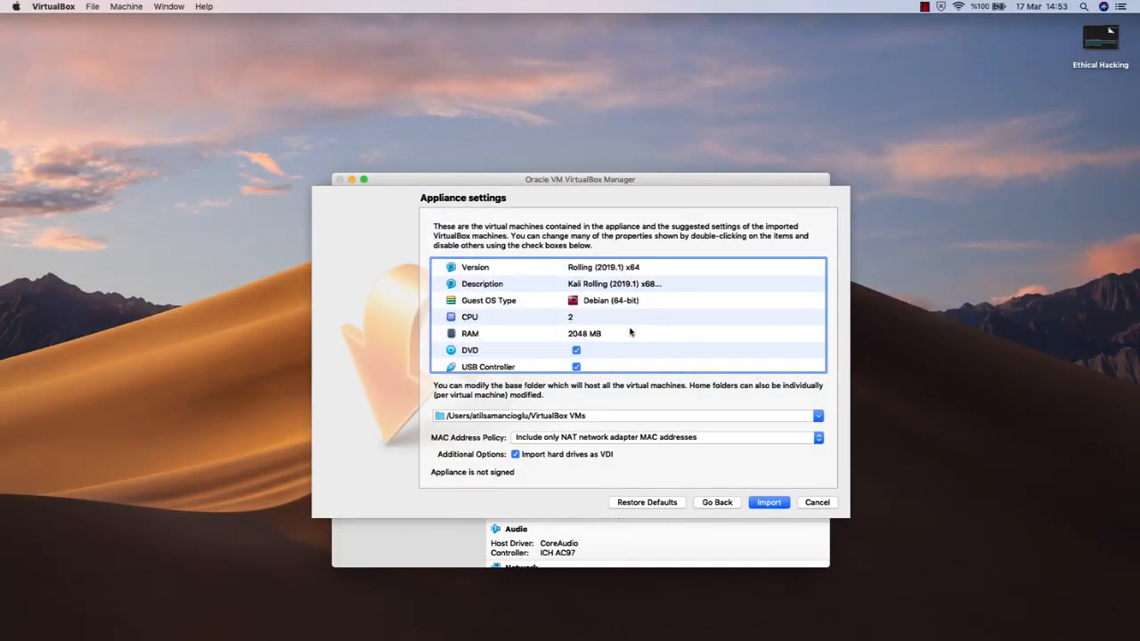
scroll(629, 332, "down", 5)
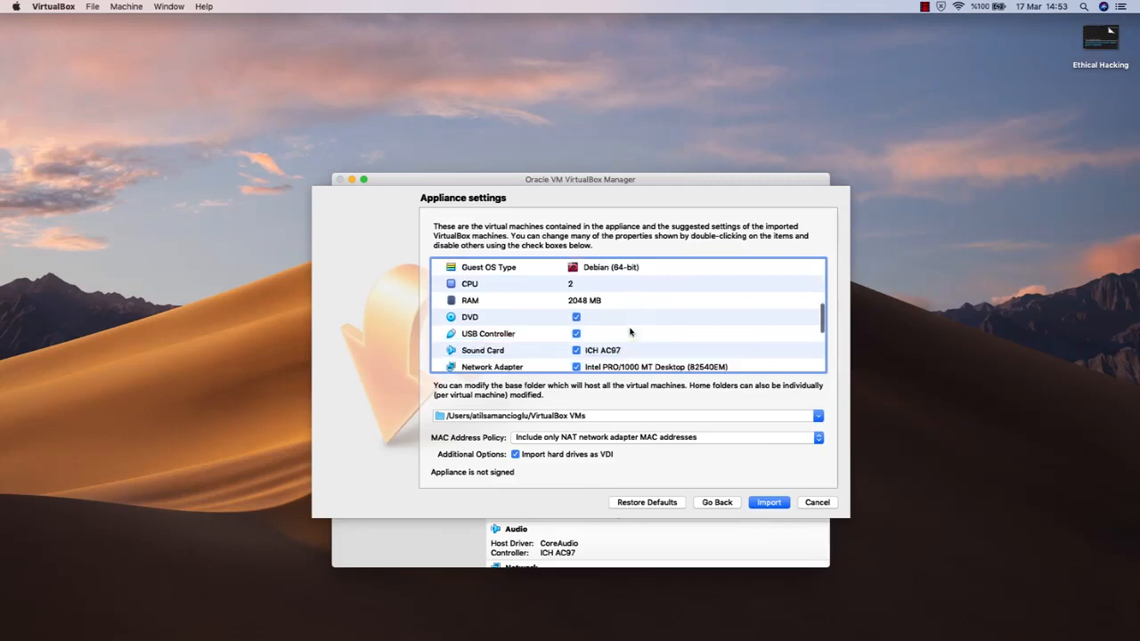
scroll(630, 332, "up", 10)
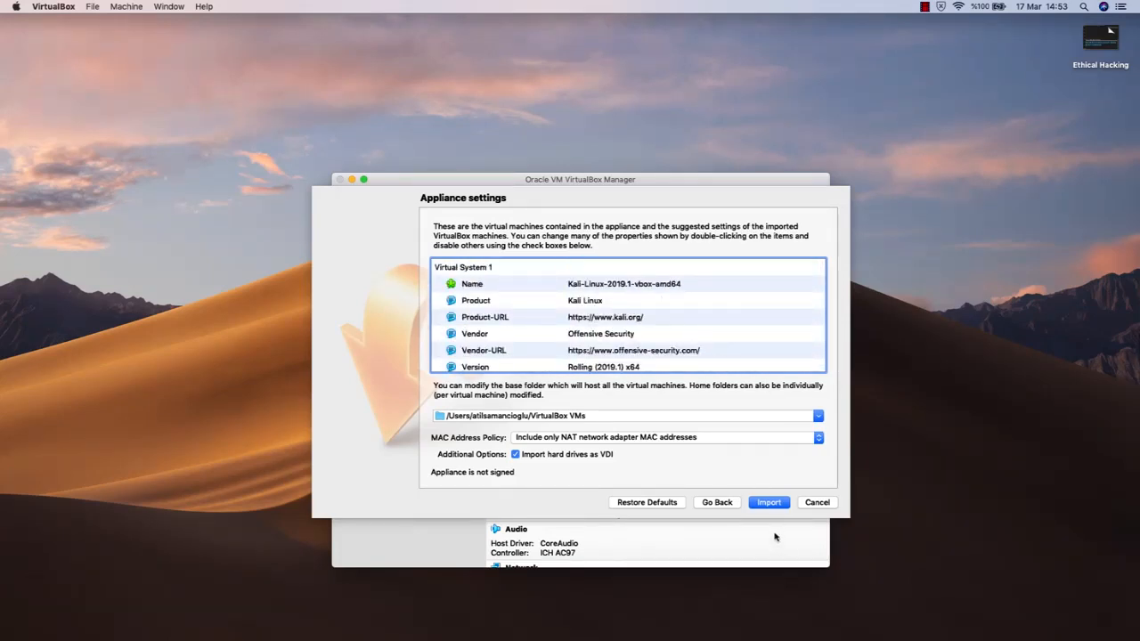
left_click(769, 503)
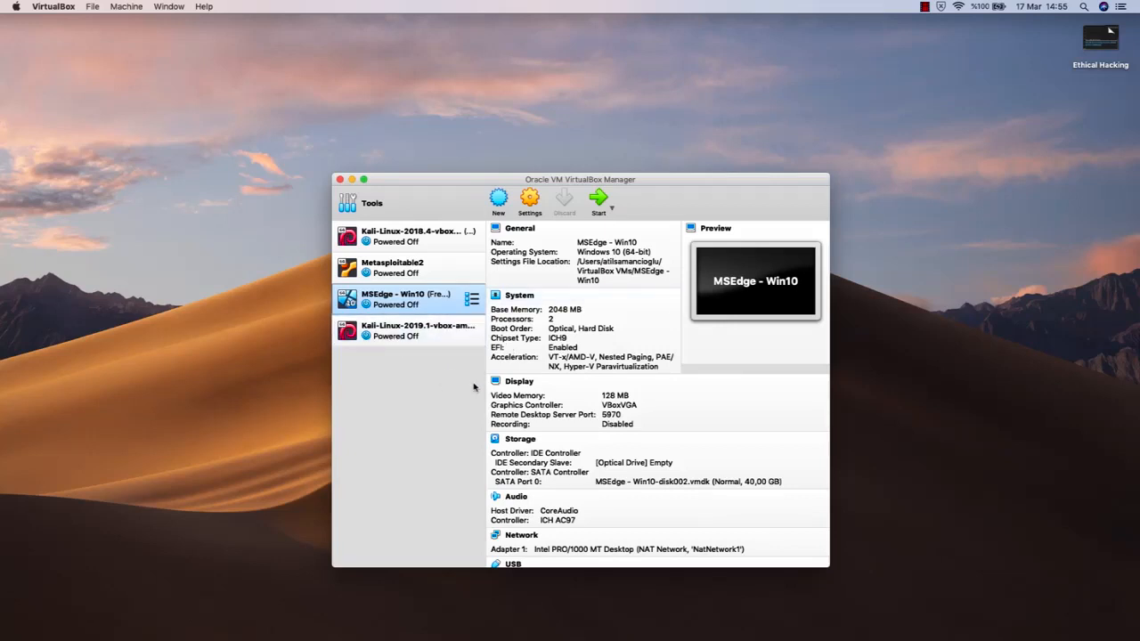
- Open the settings of the Kali-Linux-2019.1-vbox-amd64 virtual machine and check its name in the basic general settings
left_click(428, 335)
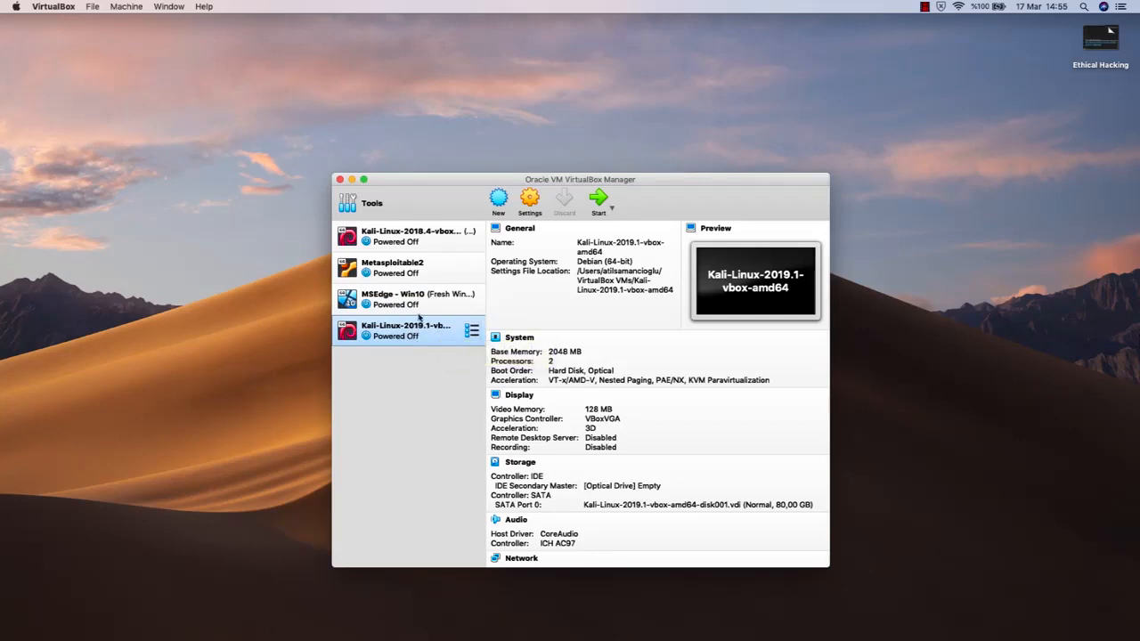
left_click(532, 199)
left_click_drag(548, 200, 565, 178)
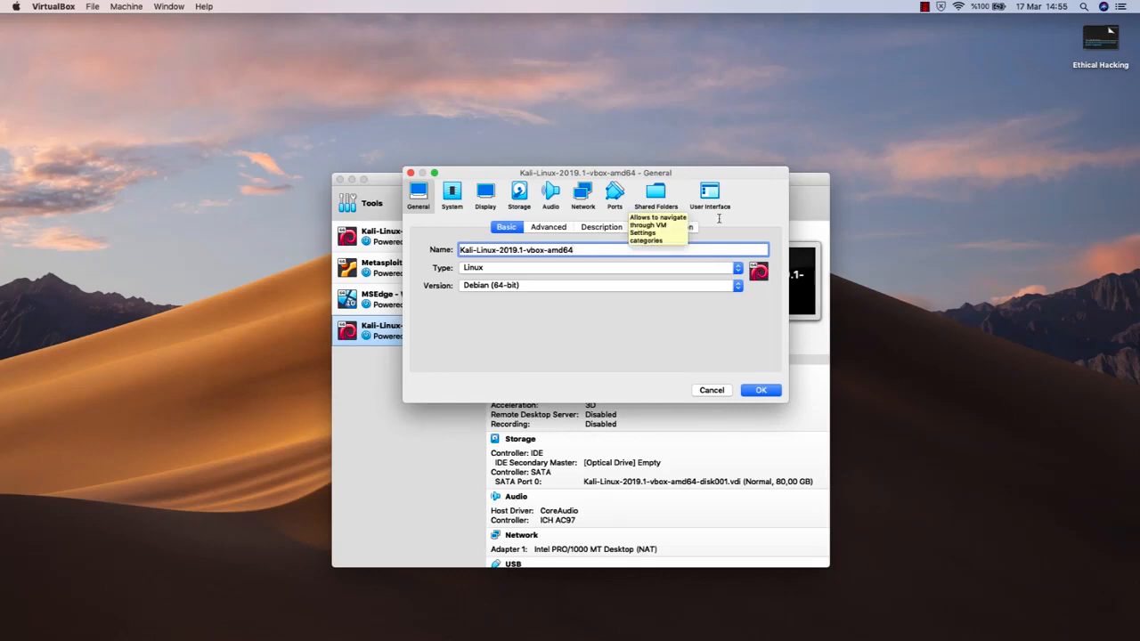
left_click_drag(657, 175, 670, 88)
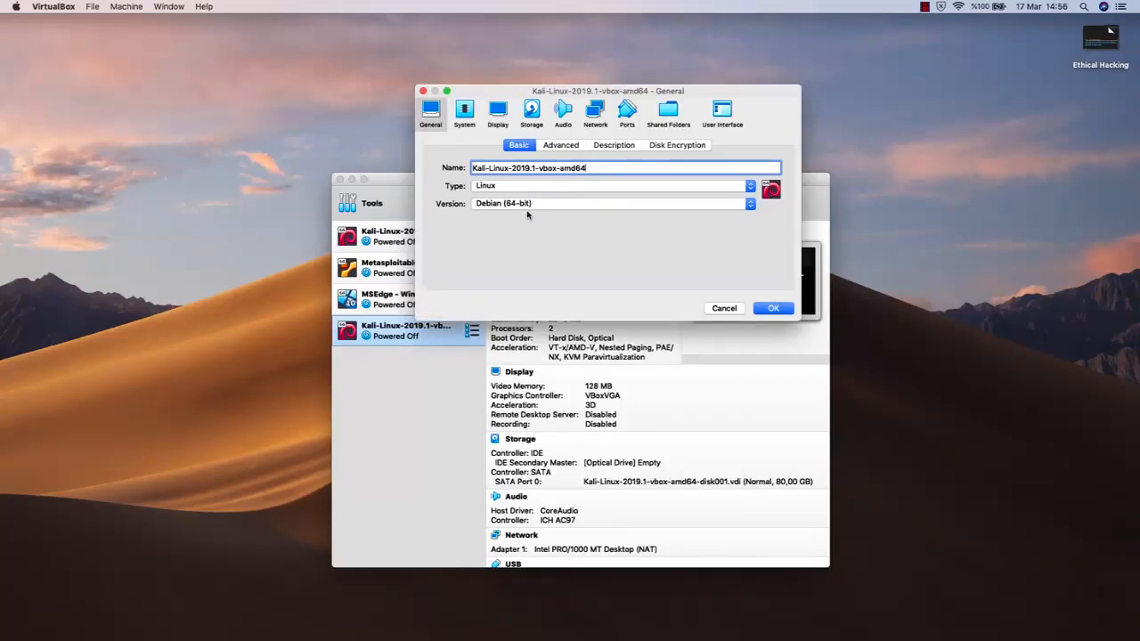
left_click_drag(551, 95, 546, 114)
left_click_drag(589, 187, 452, 194)
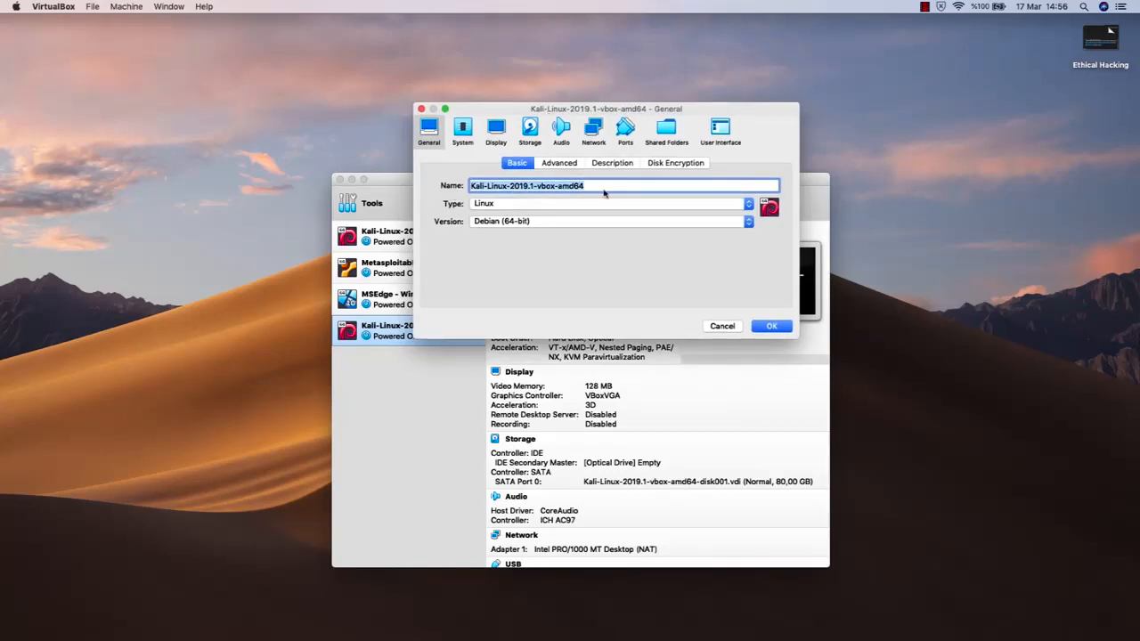
left_click(616, 180)
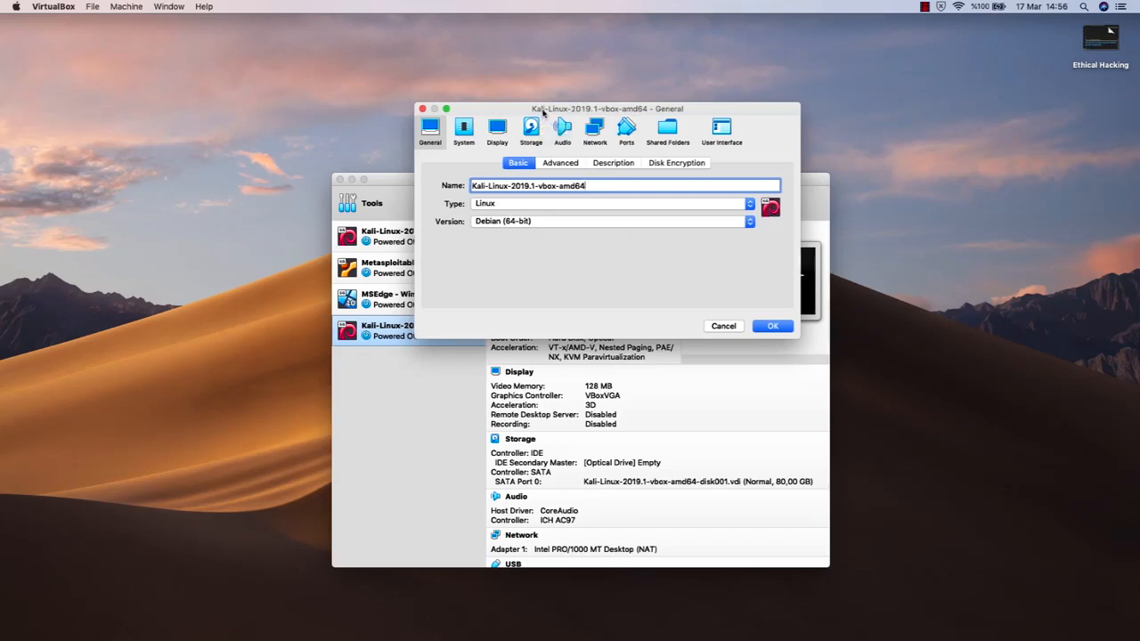
left_click_drag(542, 112, 540, 118)
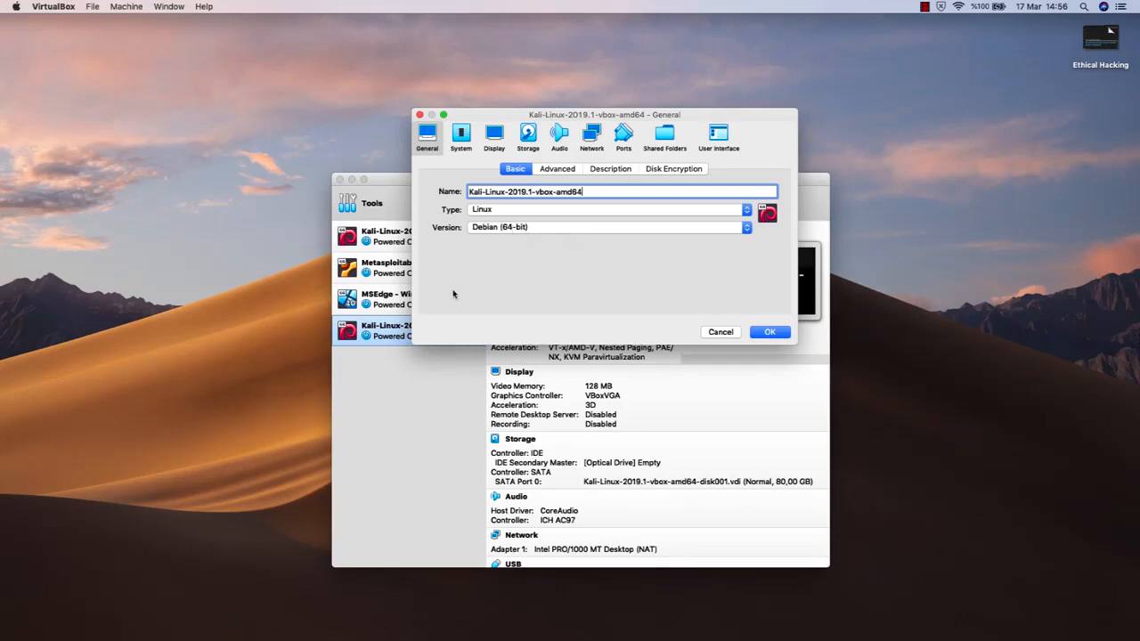
- Examine the operating system type and version options, keeping Linux and Debian (64-bit) selected
left_click(538, 211)
left_click(538, 211)
left_click(546, 229)
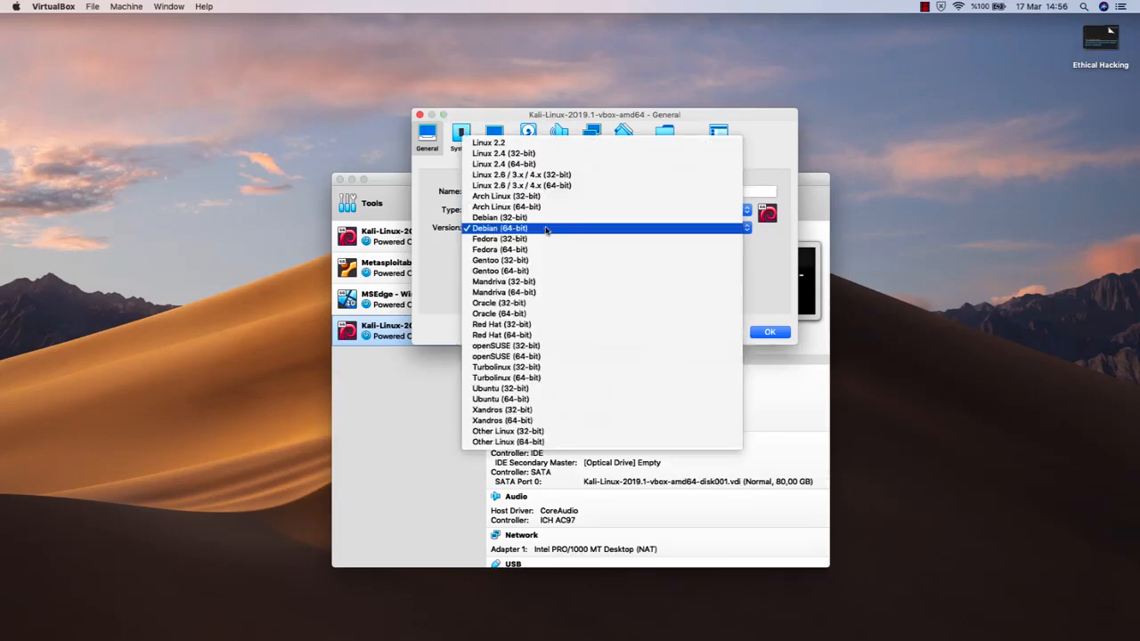
left_click(532, 231)
left_click_drag(545, 117, 538, 141)
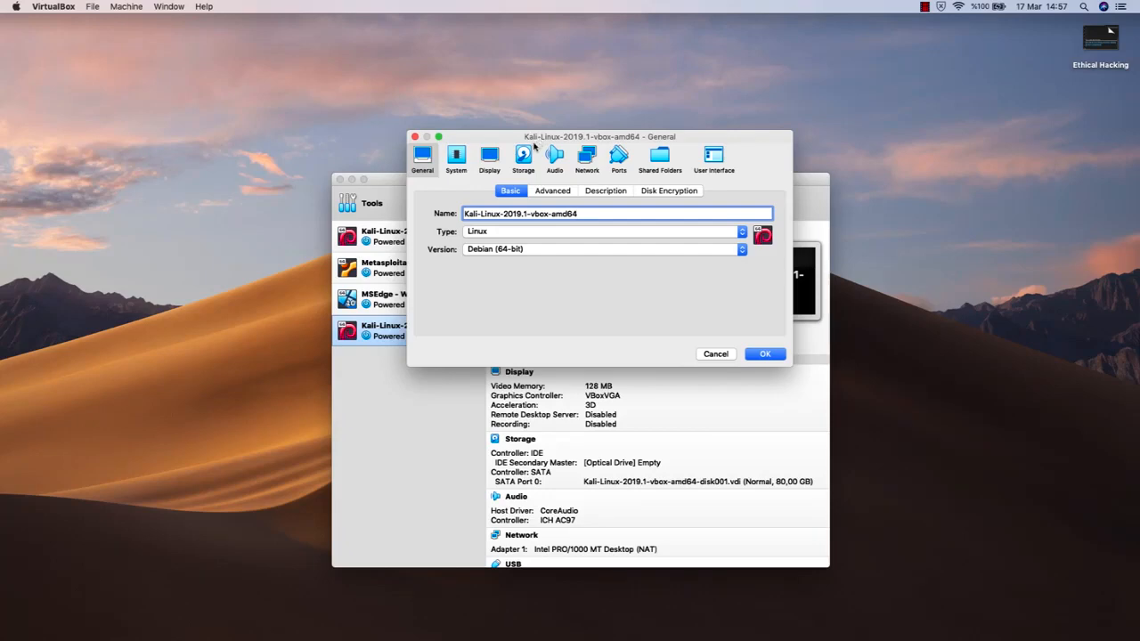
left_click(635, 253)
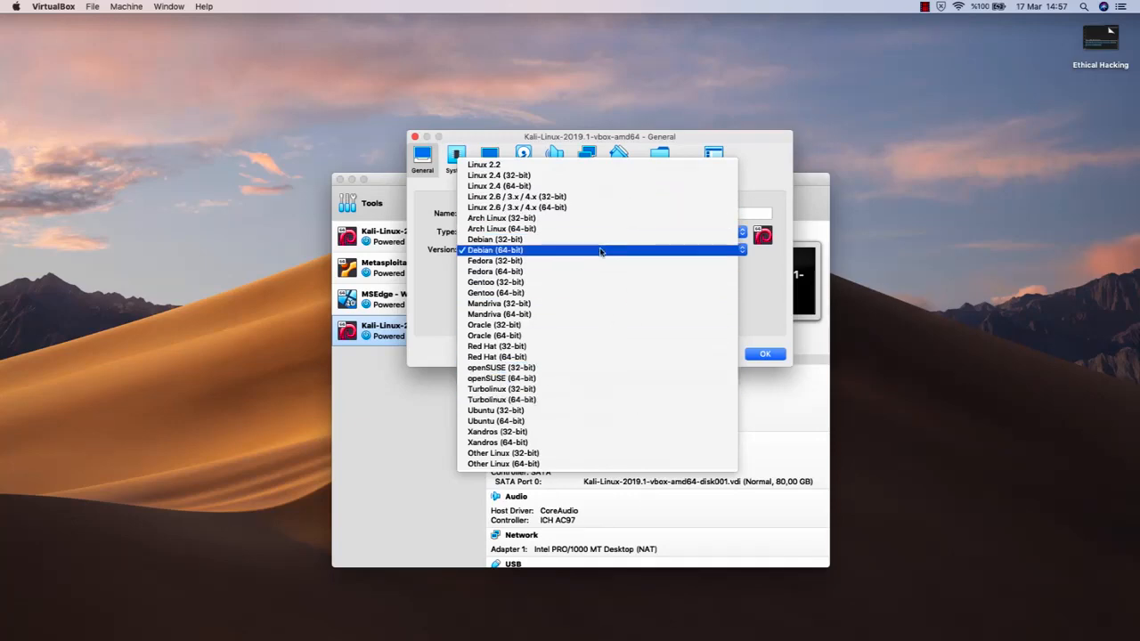
left_click(596, 254)
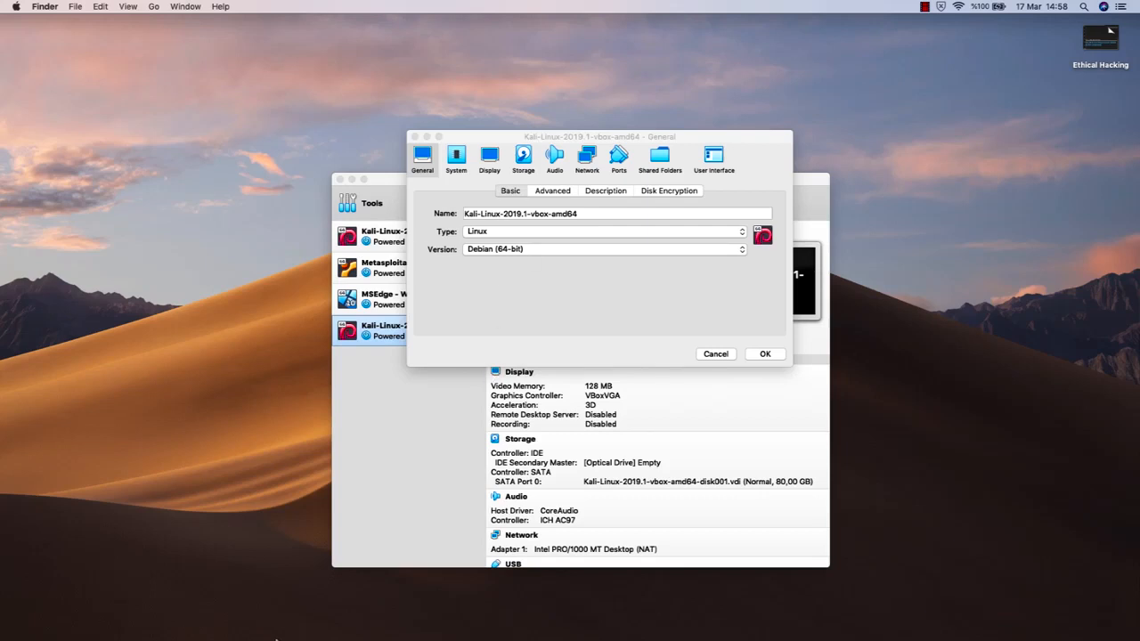
- Switch to Safari and open google.com
left_click(284, 634)
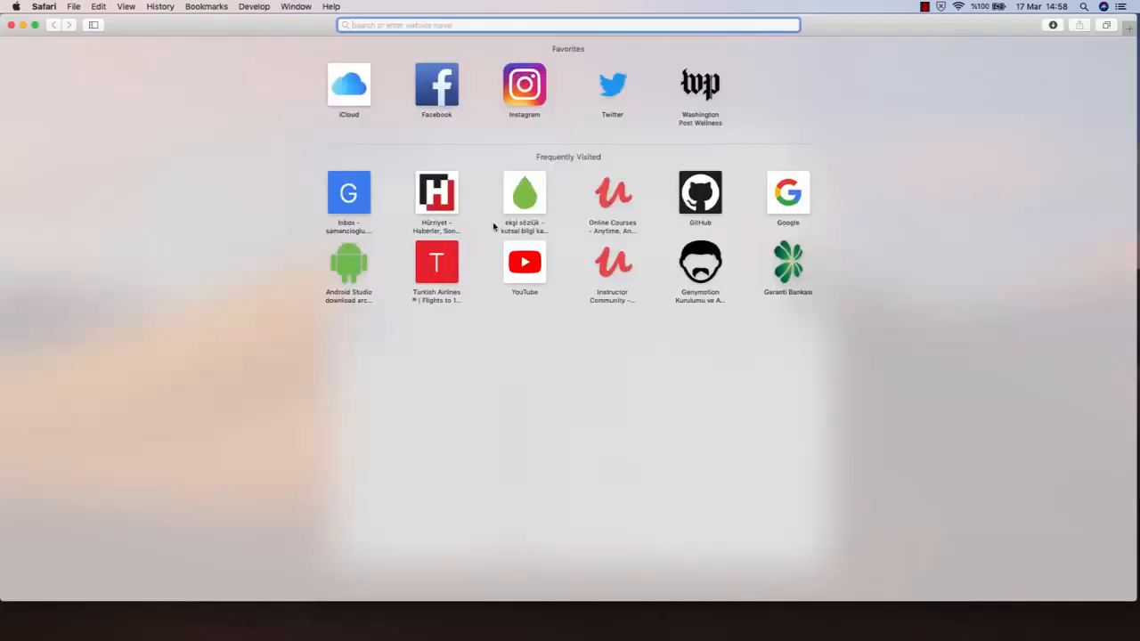
type("google.com")
key("Return")
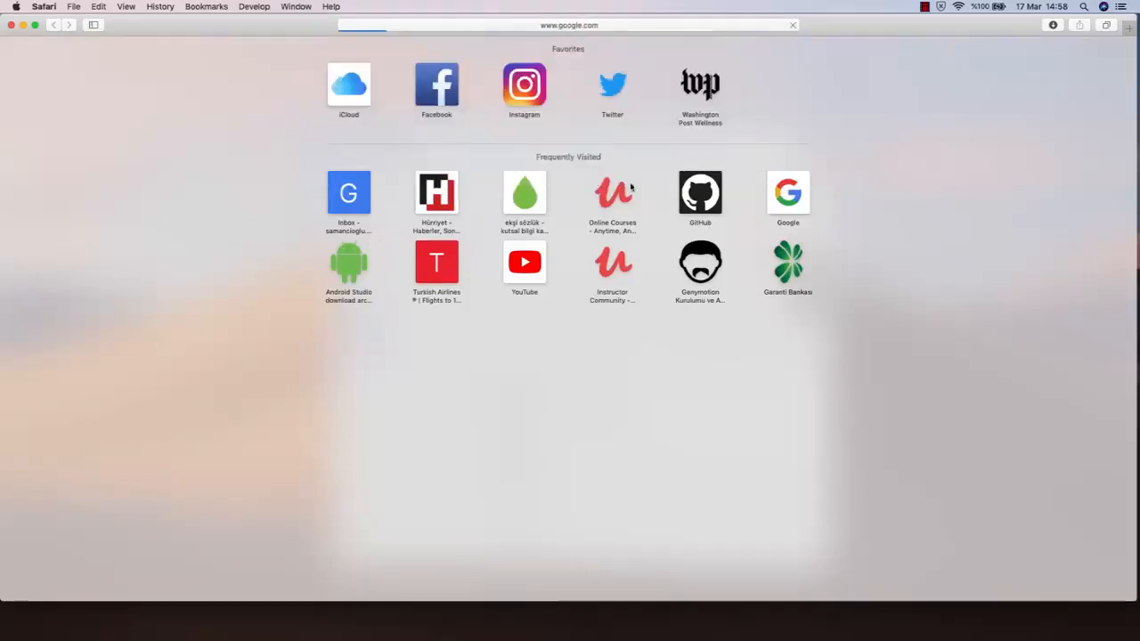
scroll(632, 229, "up", 5)
- Search Google for "how to enable virtualization in windows 10 intel i7"
type("ho")
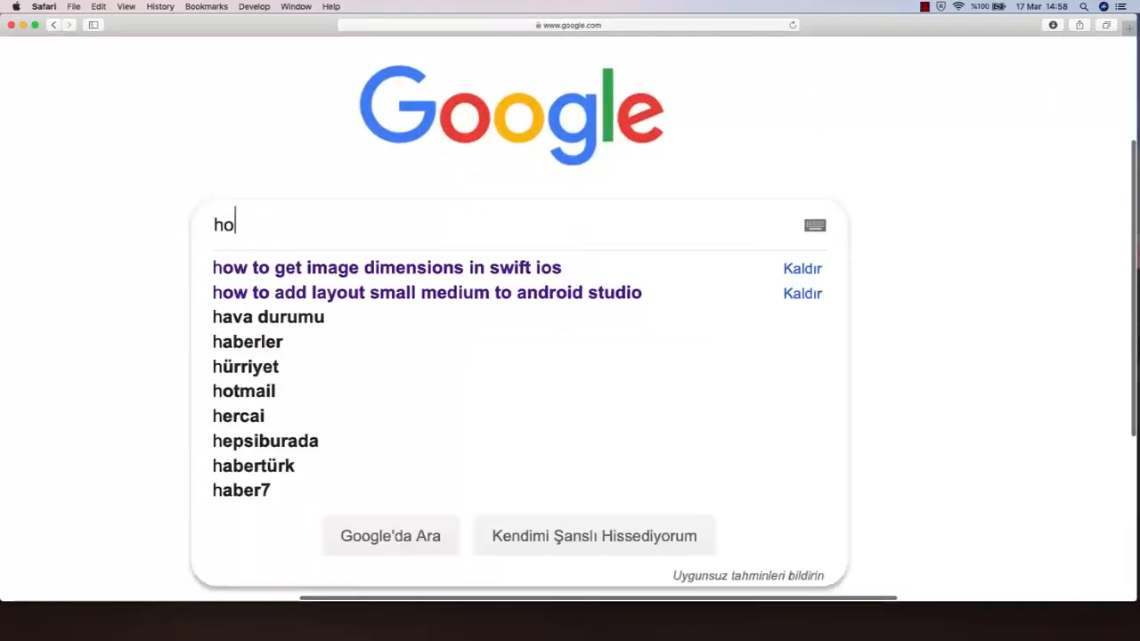
type("w to enable v")
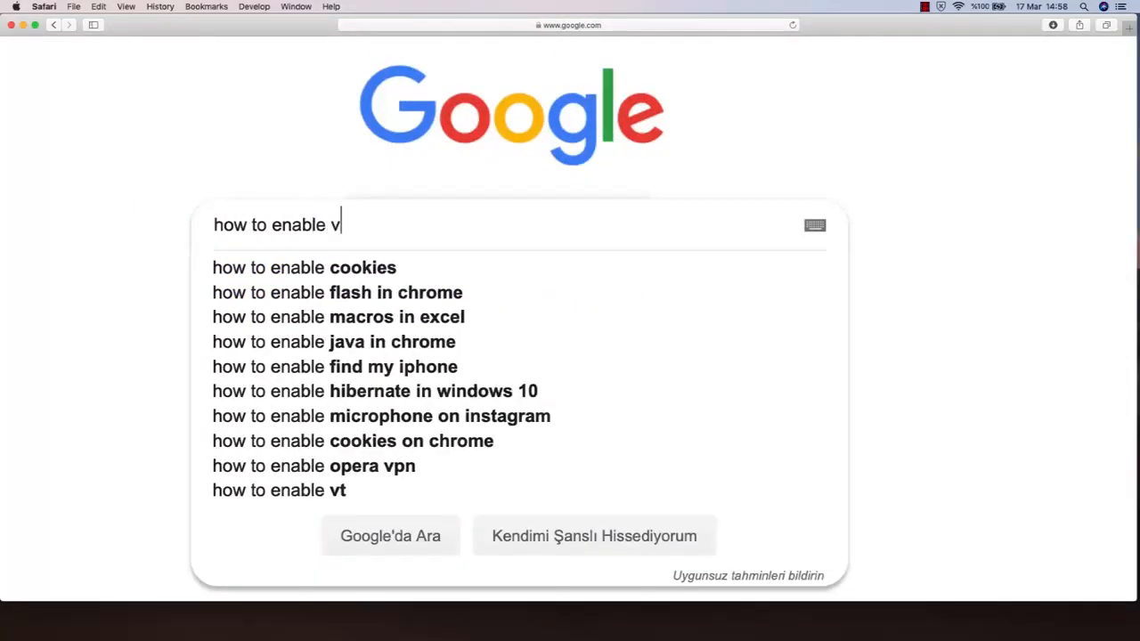
type("irtualization i")
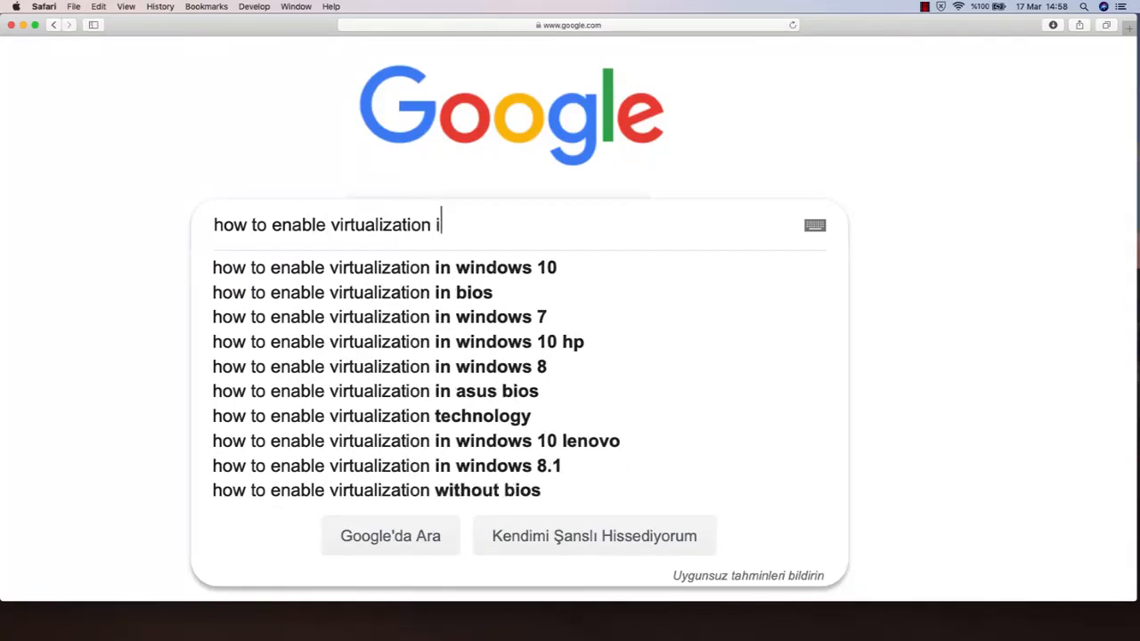
type("n windows 10 ")
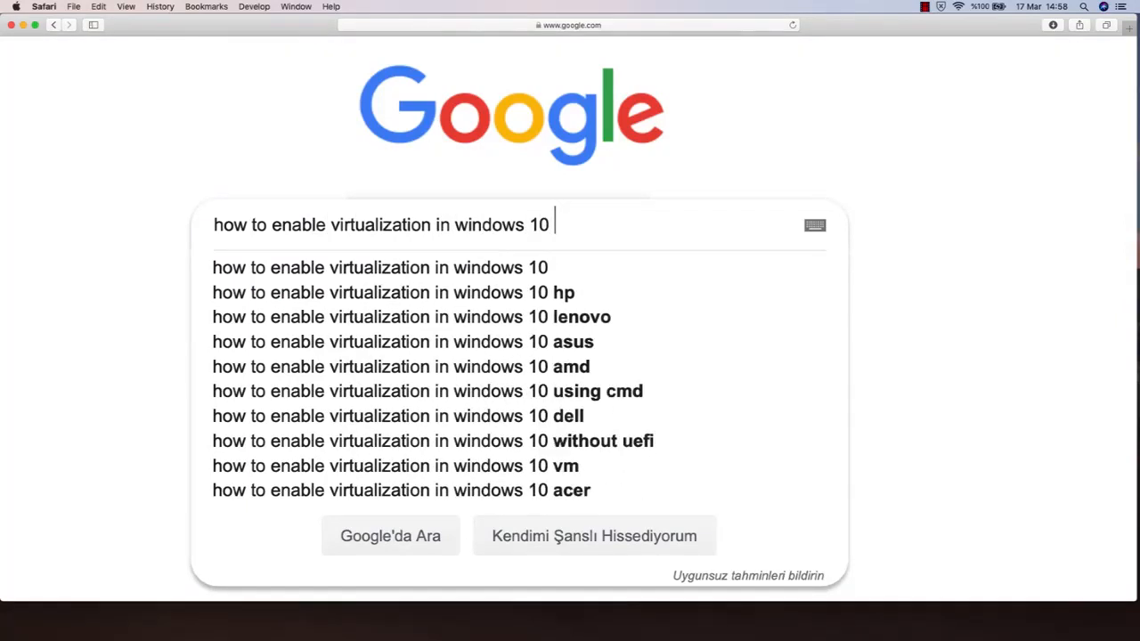
type("intel 7")
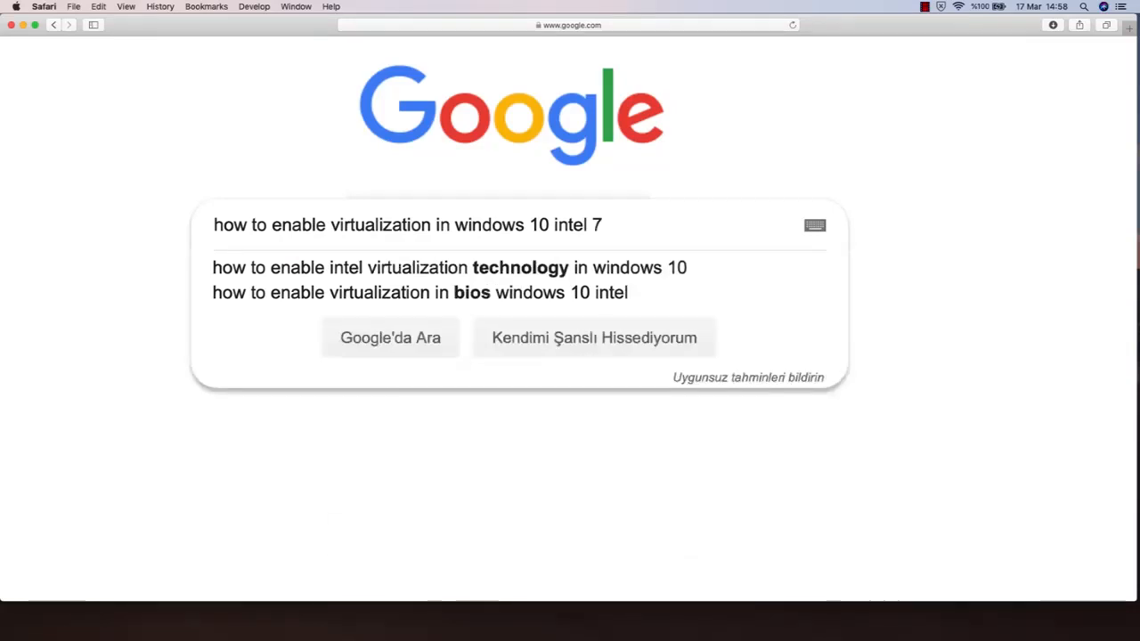
key("BackSpace")
type("i6")
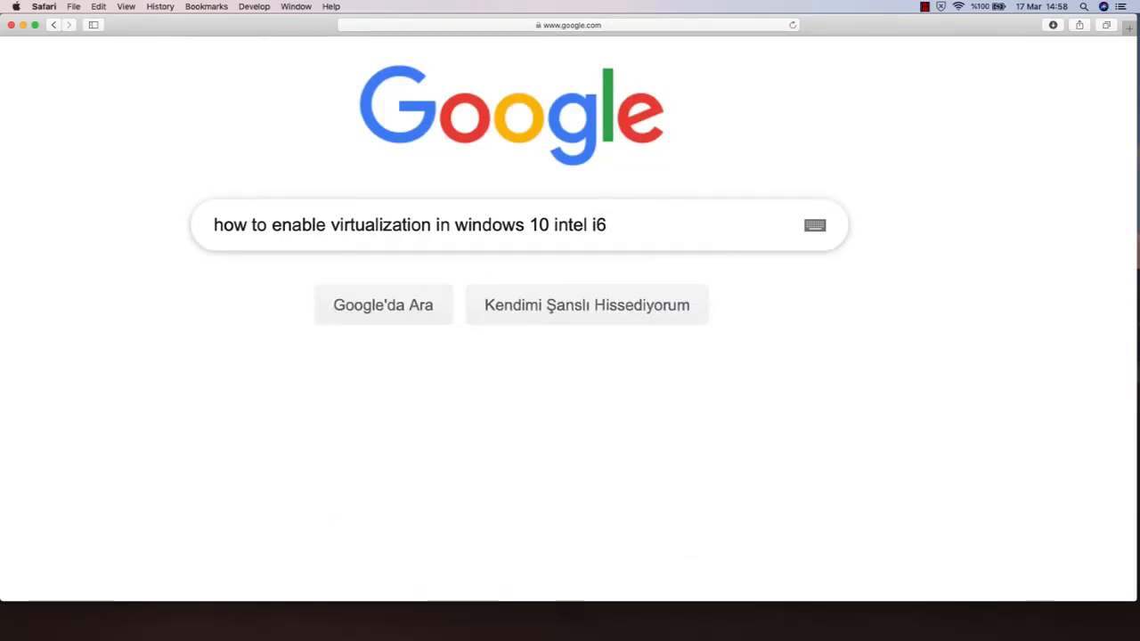
key("BackSpace")
type("7")
key("Return")
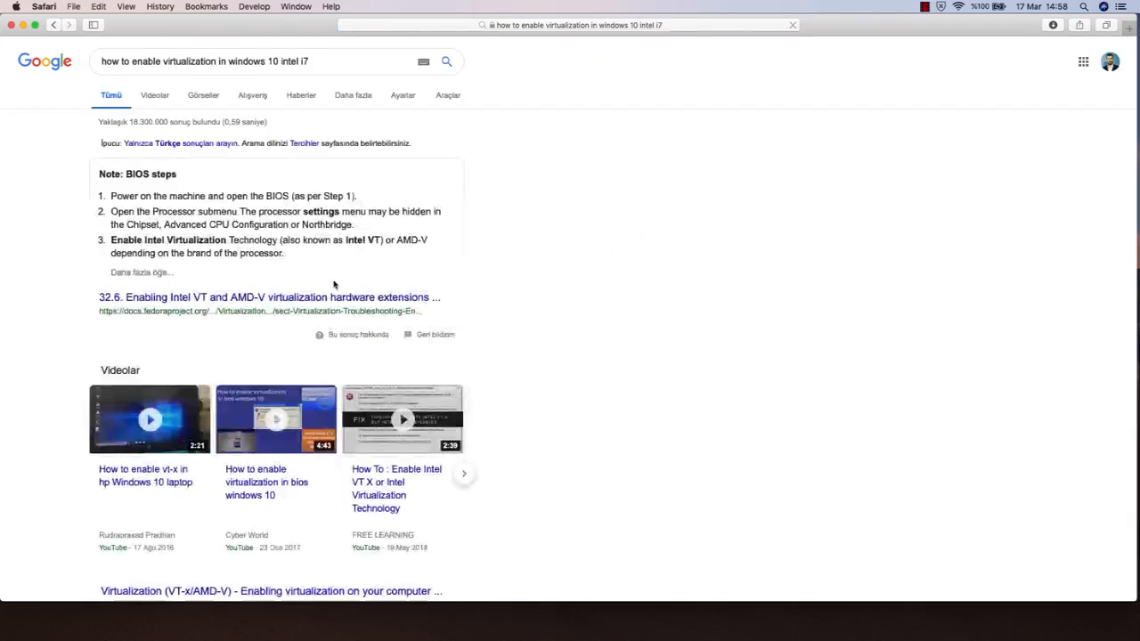
- Look through the search results for instructions on enabling Intel virtualization in the BIOS, and close the browser window
scroll(333, 284, "up", 5)
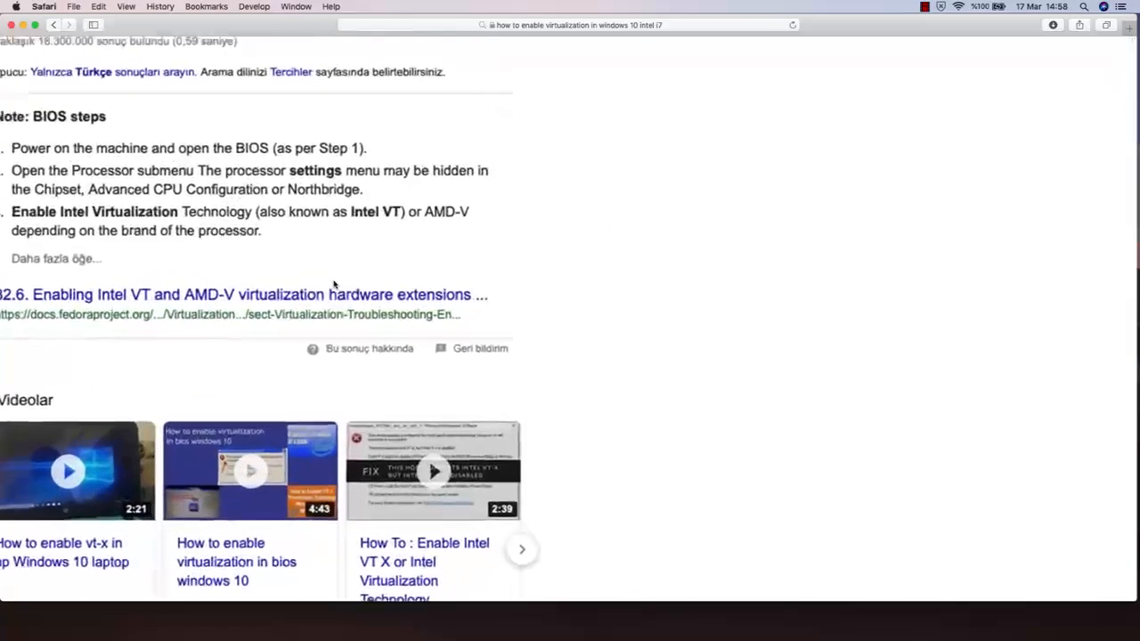
scroll(334, 284, "down", 5)
scroll(334, 284, "down", 10)
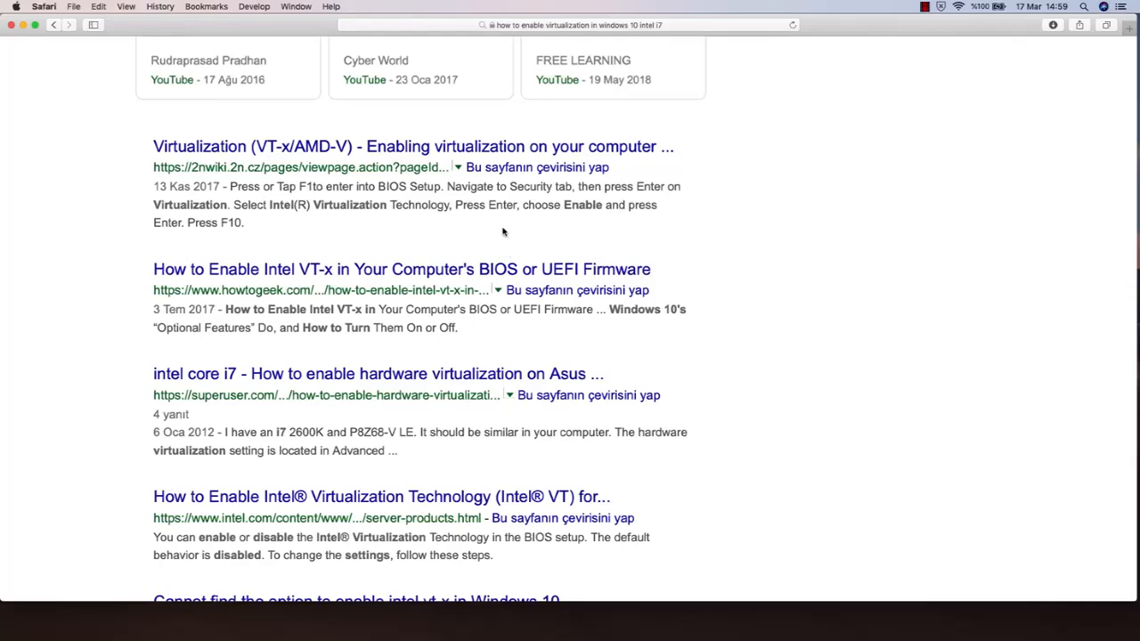
scroll(498, 230, "up", 10)
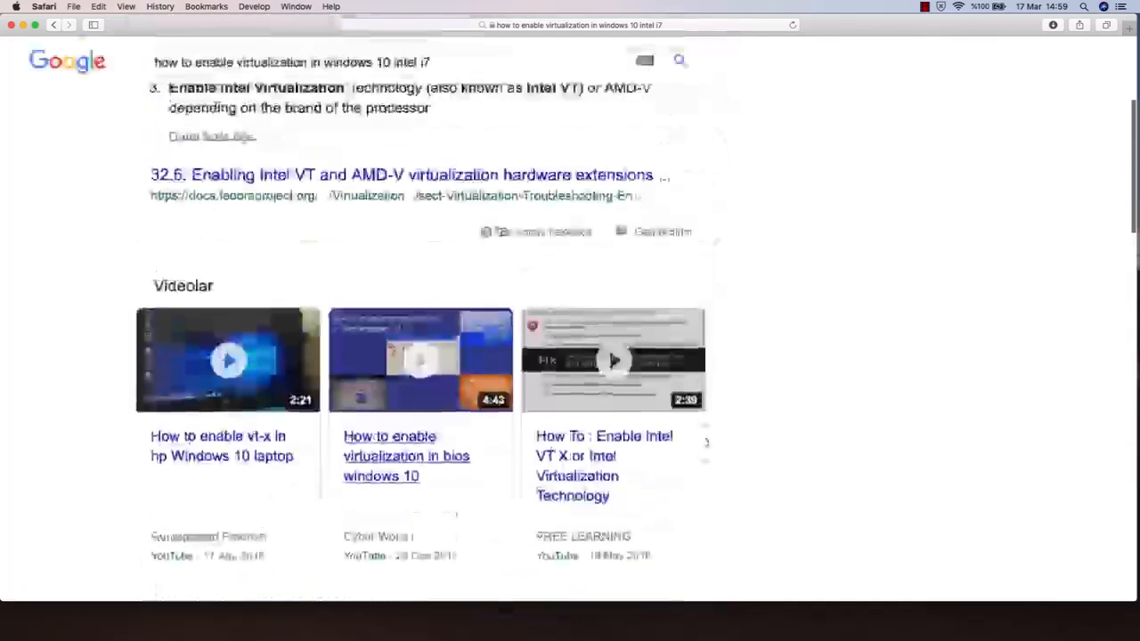
scroll(493, 249, "up", 1)
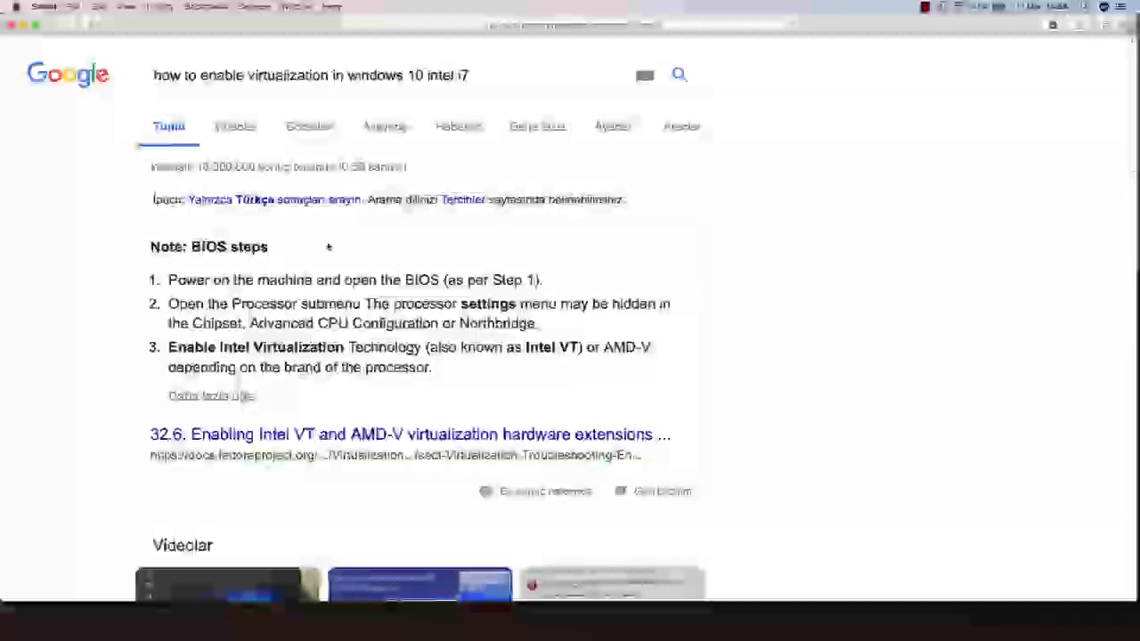
left_click(11, 25)
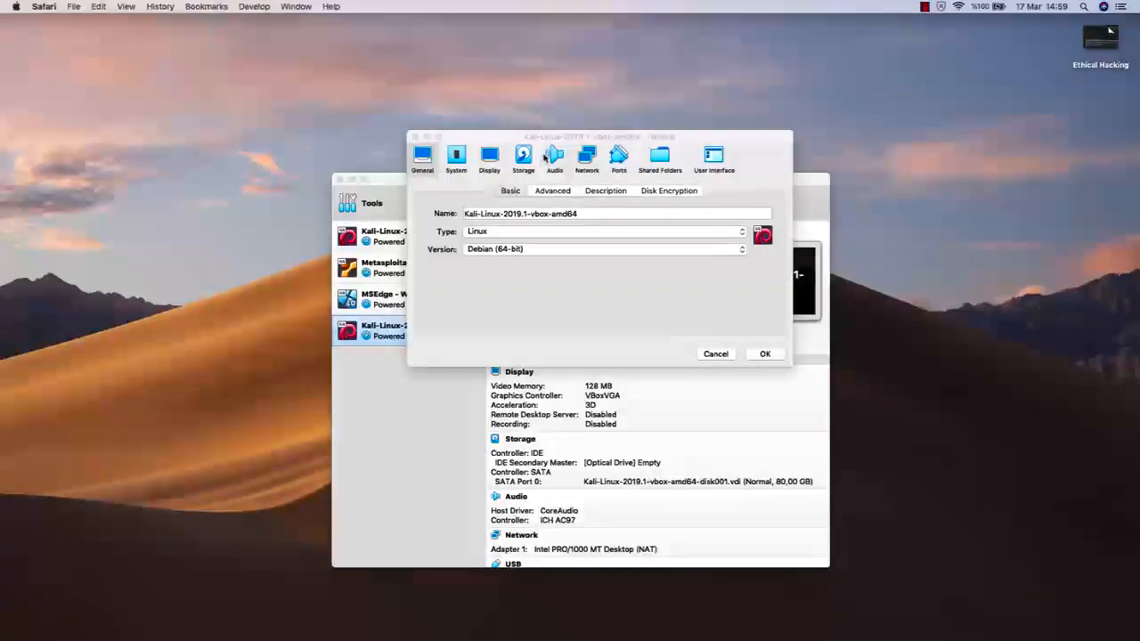
- Return to the Kali virtual machine's settings in VirtualBox and open its system motherboard options
left_click(545, 139)
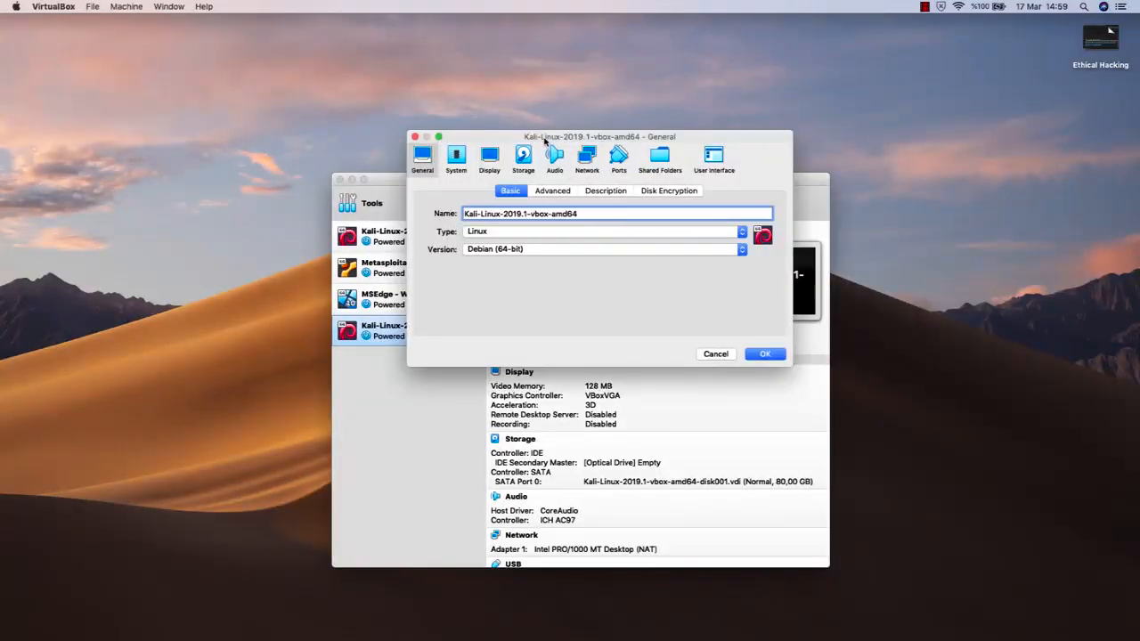
left_click_drag(545, 139, 552, 138)
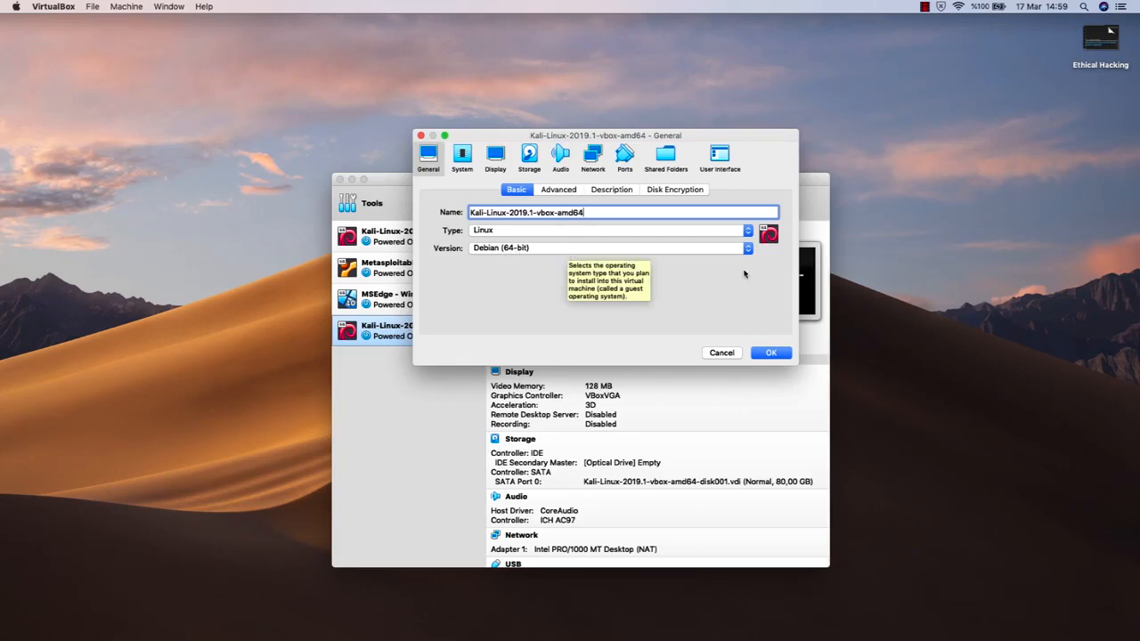
left_click(1100, 273)
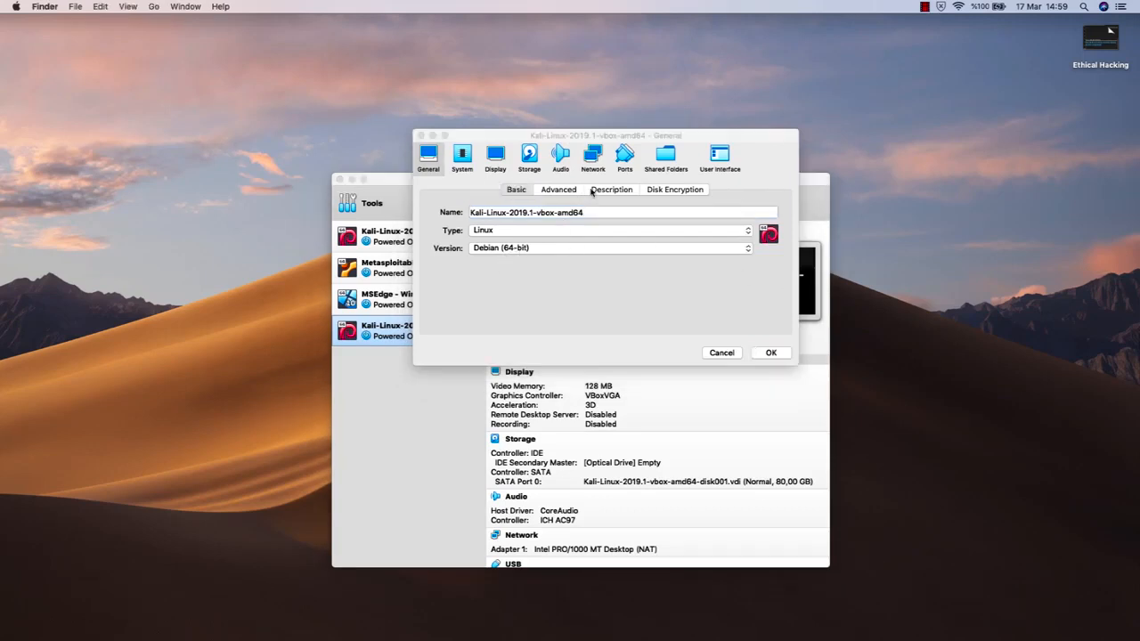
left_click(503, 140)
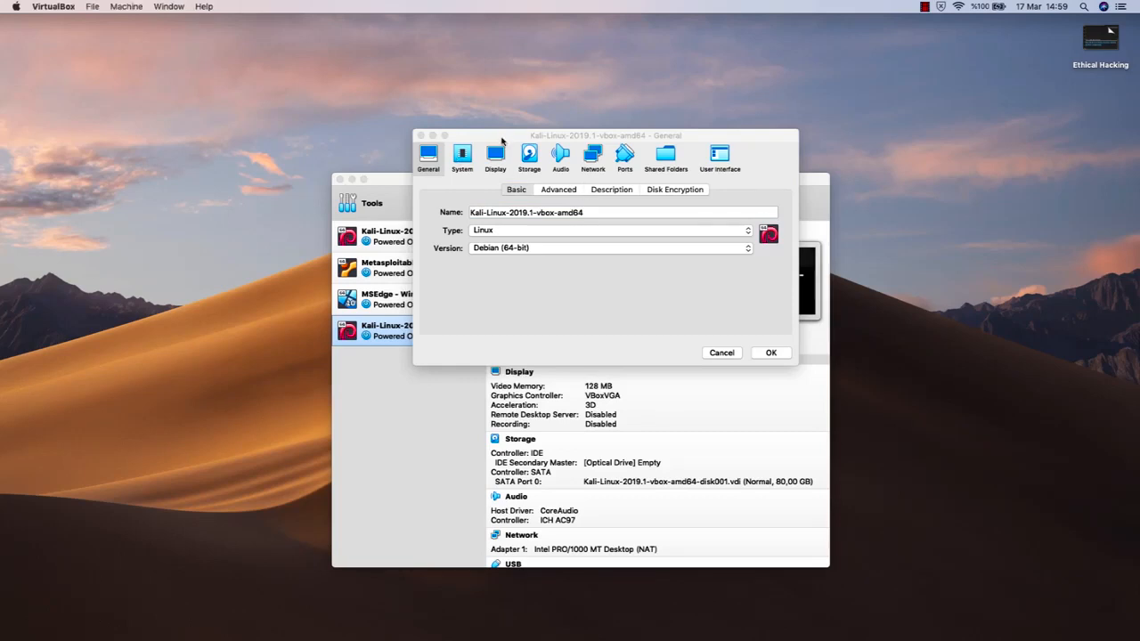
left_click(463, 155)
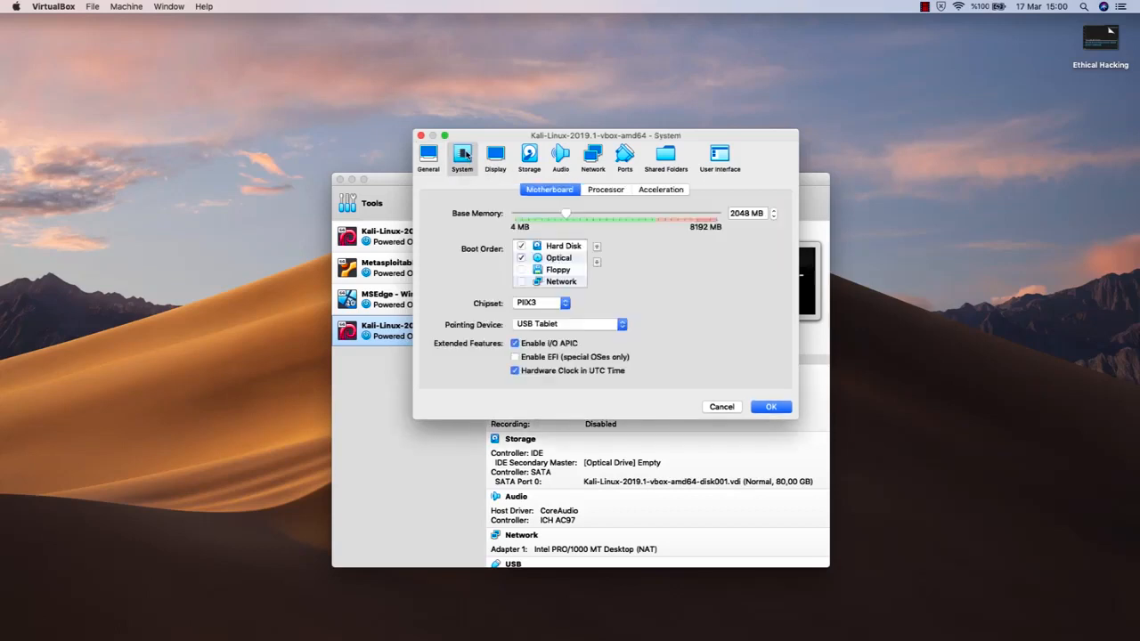
- Try out different base memory amounts for the virtual machine, ending at 6651 MB
left_click(566, 213)
left_click_drag(568, 213, 495, 226)
left_click(662, 214)
left_click_drag(663, 214, 678, 213)
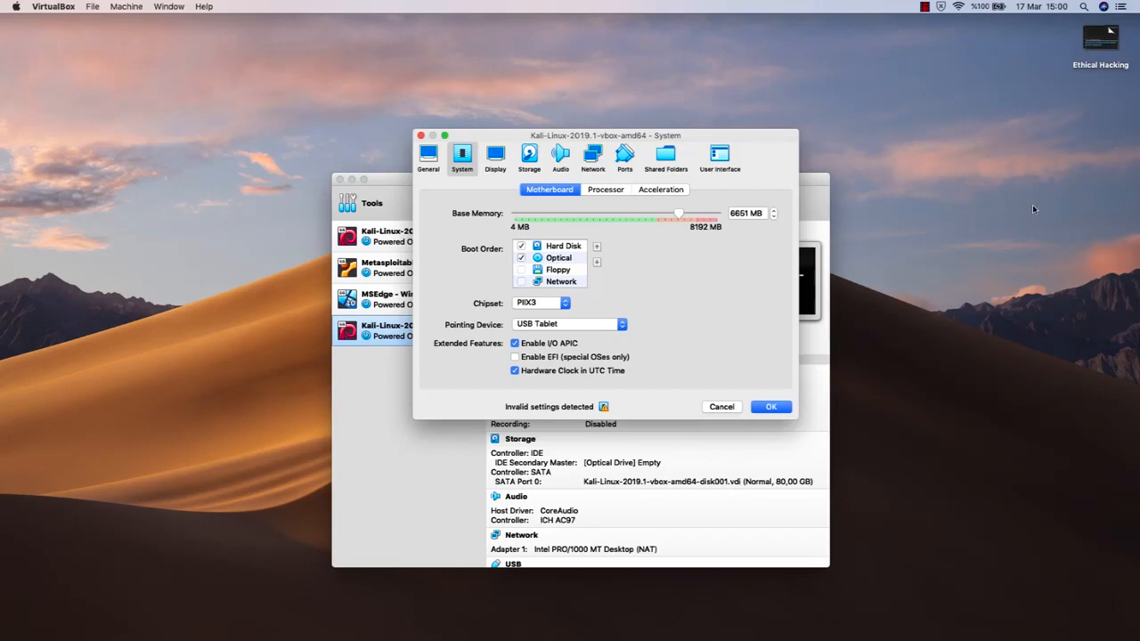
- Set the virtual machine's base memory to 1024 MB
left_click_drag(561, 215, 533, 215)
left_click(732, 214)
type("1024")
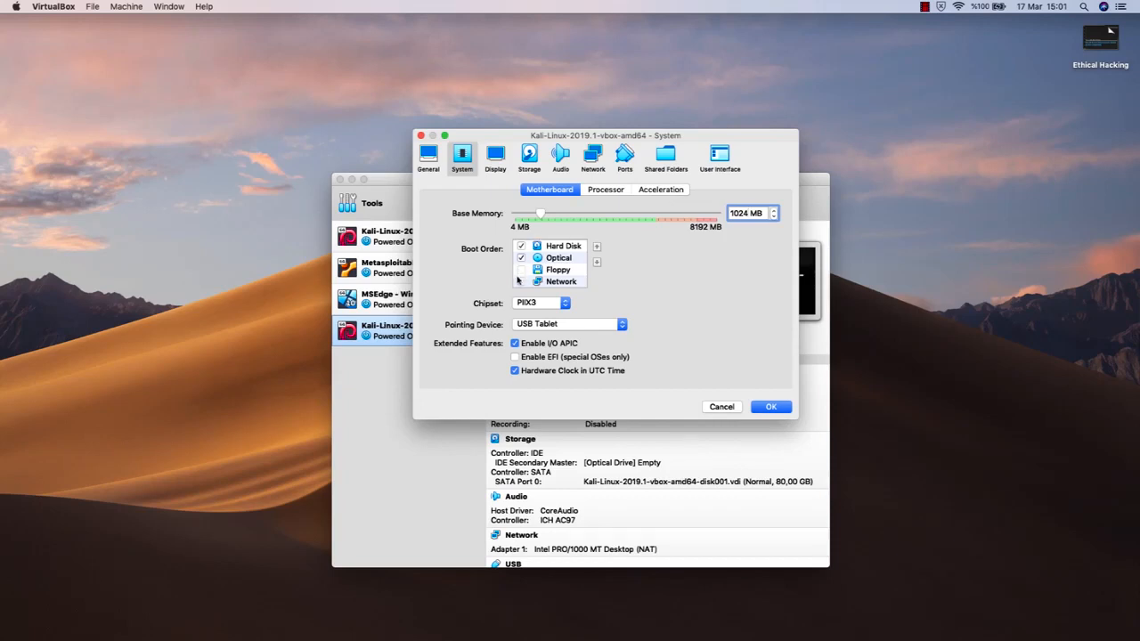
left_click(911, 253)
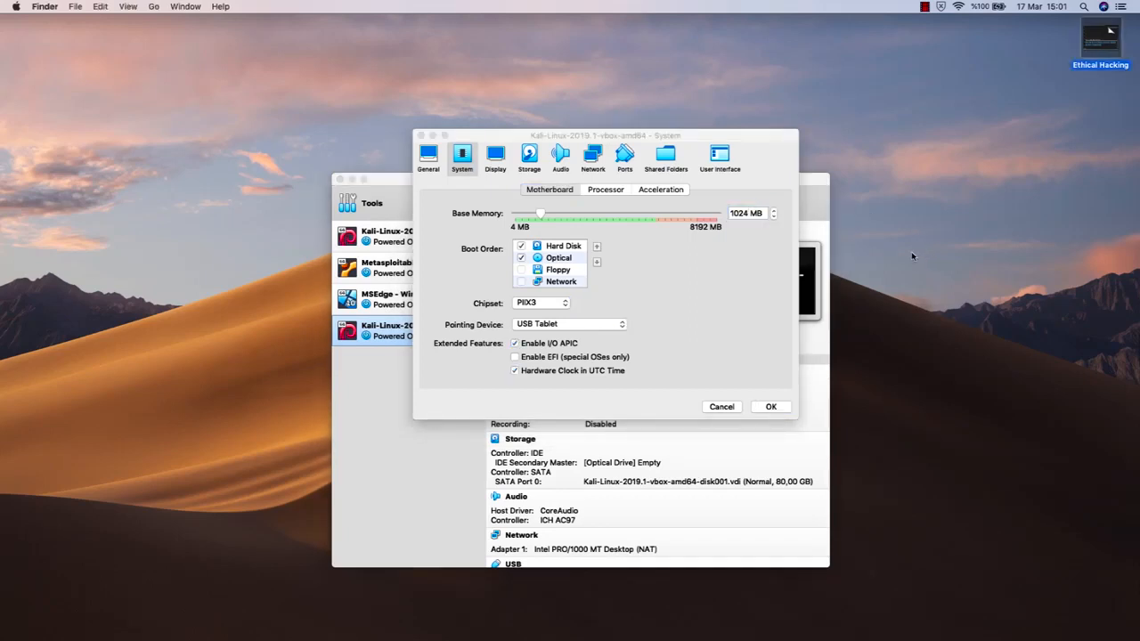
left_click(704, 242)
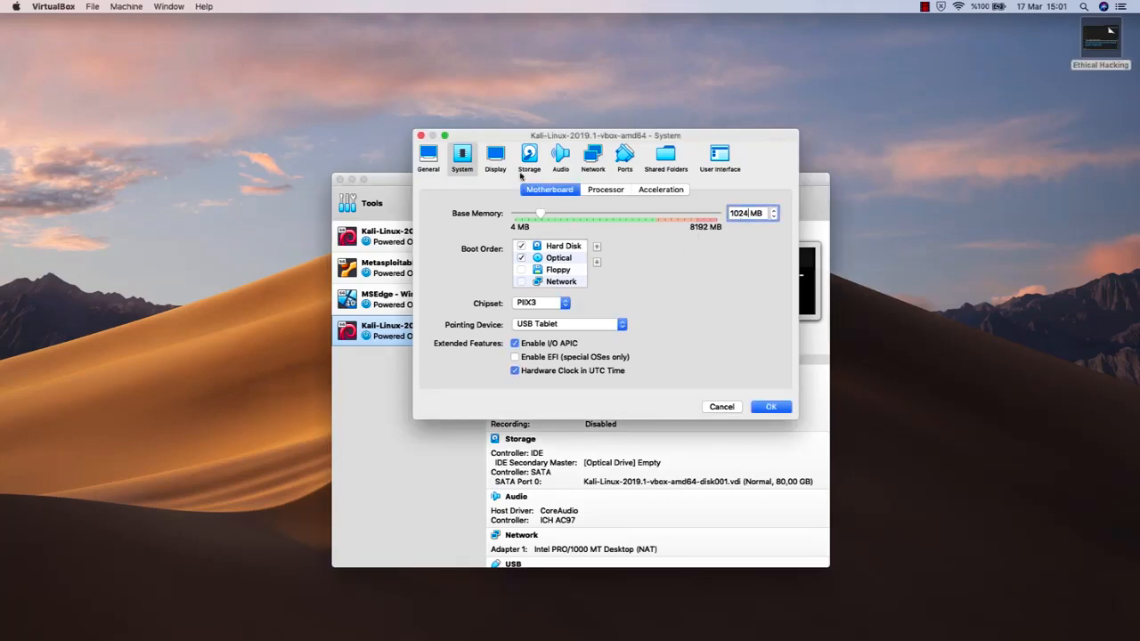
- Check the display settings and examine the storage details of the Kali hard disk on the SATA controller
left_click(496, 157)
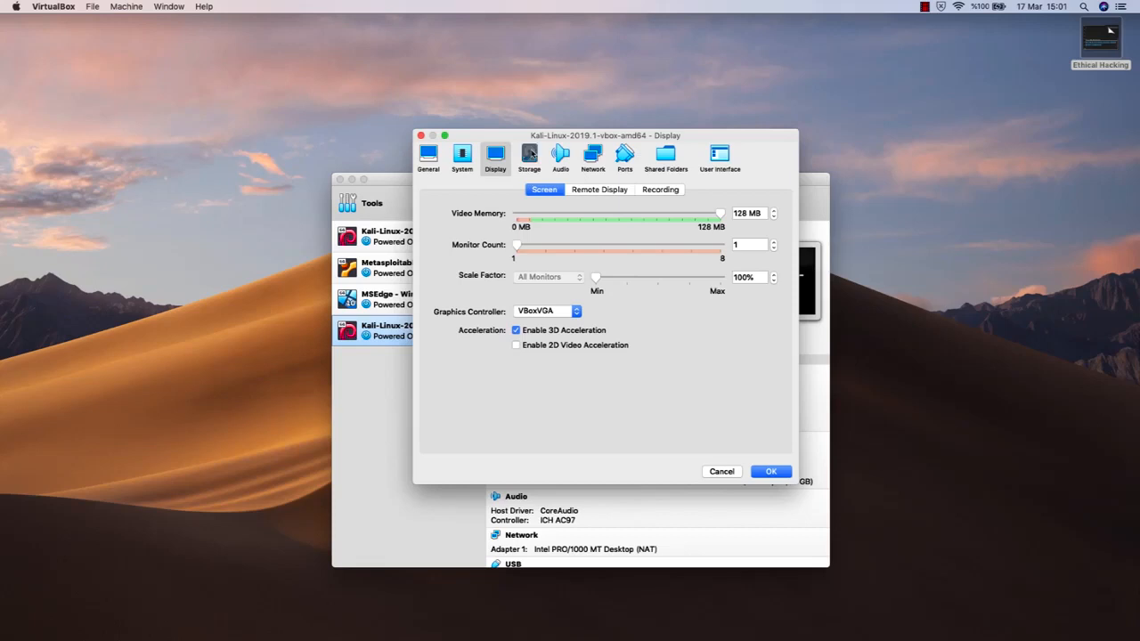
left_click(530, 155)
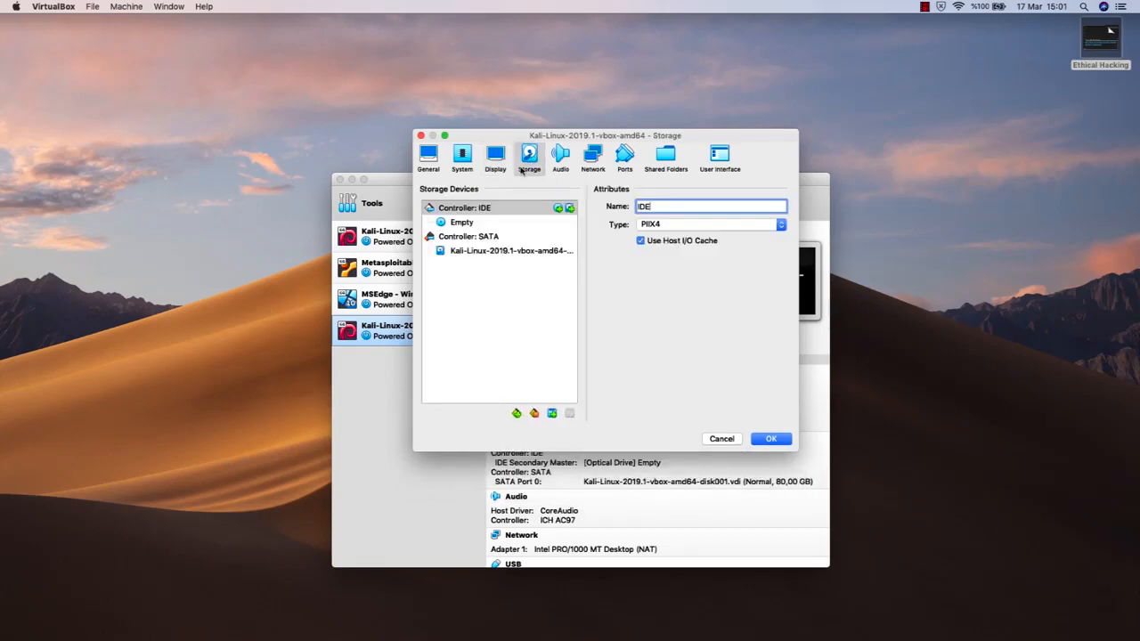
left_click(511, 253)
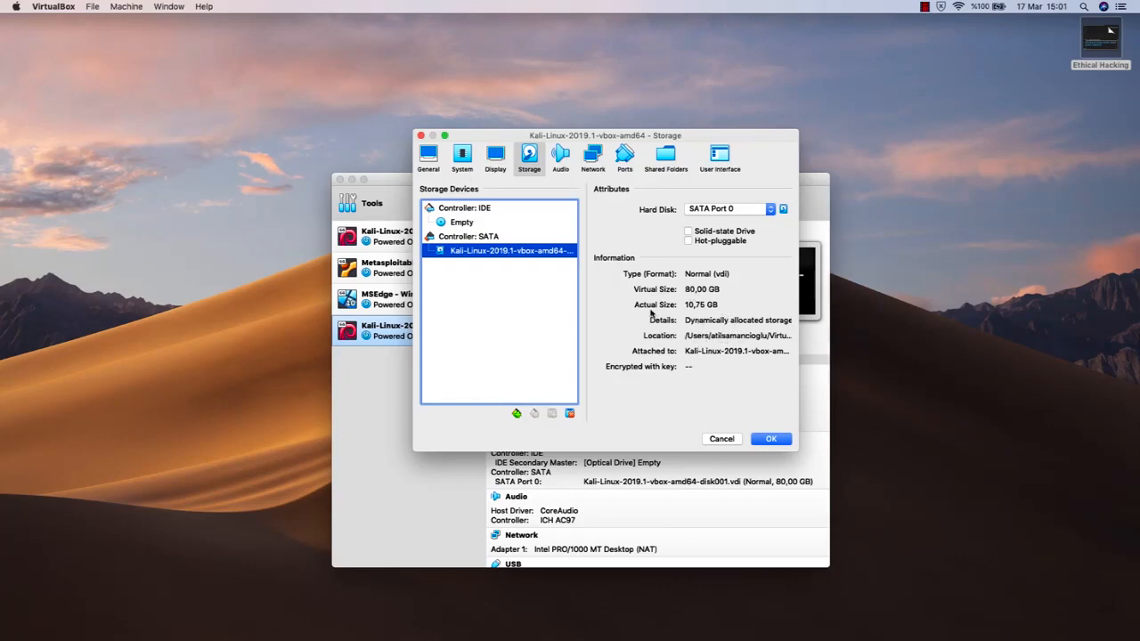
- Attach network Adapter 1 to a NAT Network, keeping NatNetwork as the network name
left_click(593, 159)
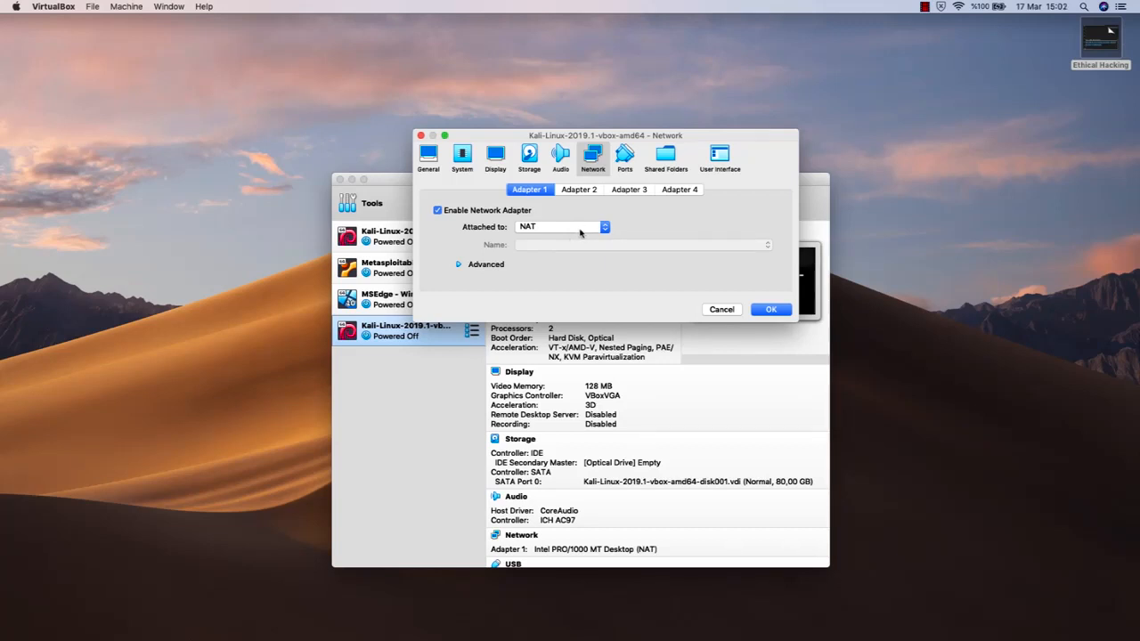
left_click(579, 229)
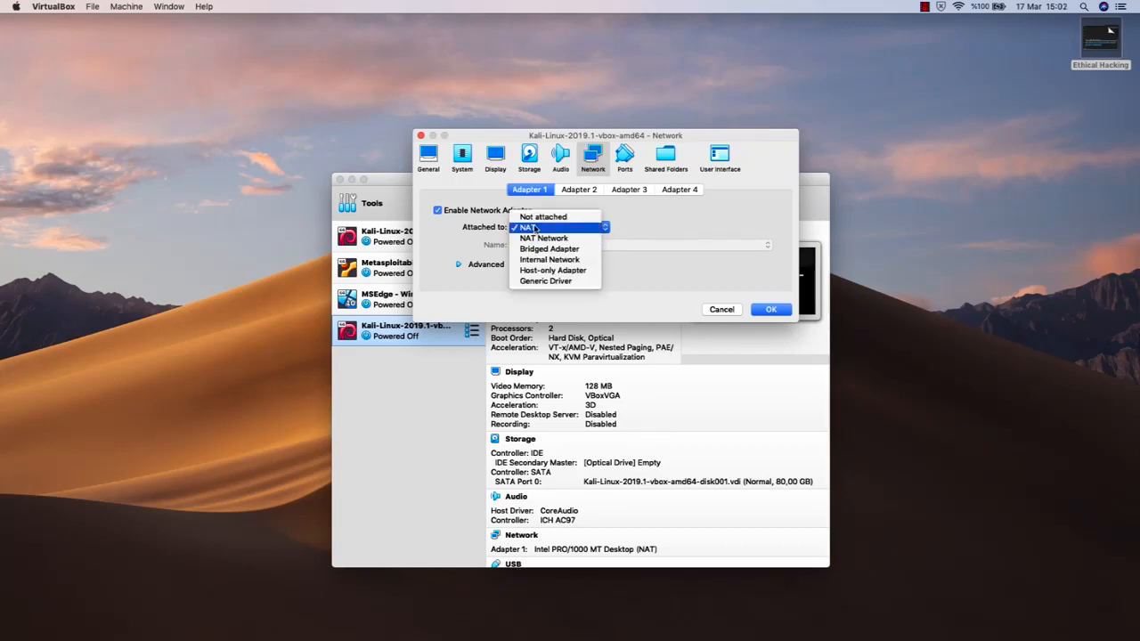
left_click(572, 239)
left_click(591, 246)
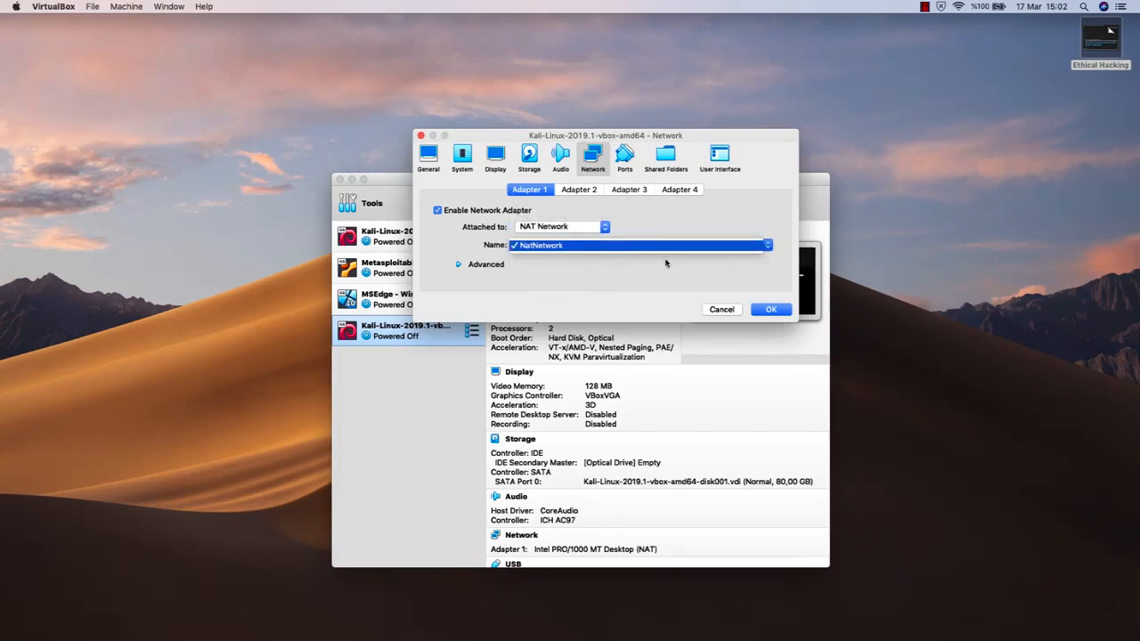
left_click(592, 246)
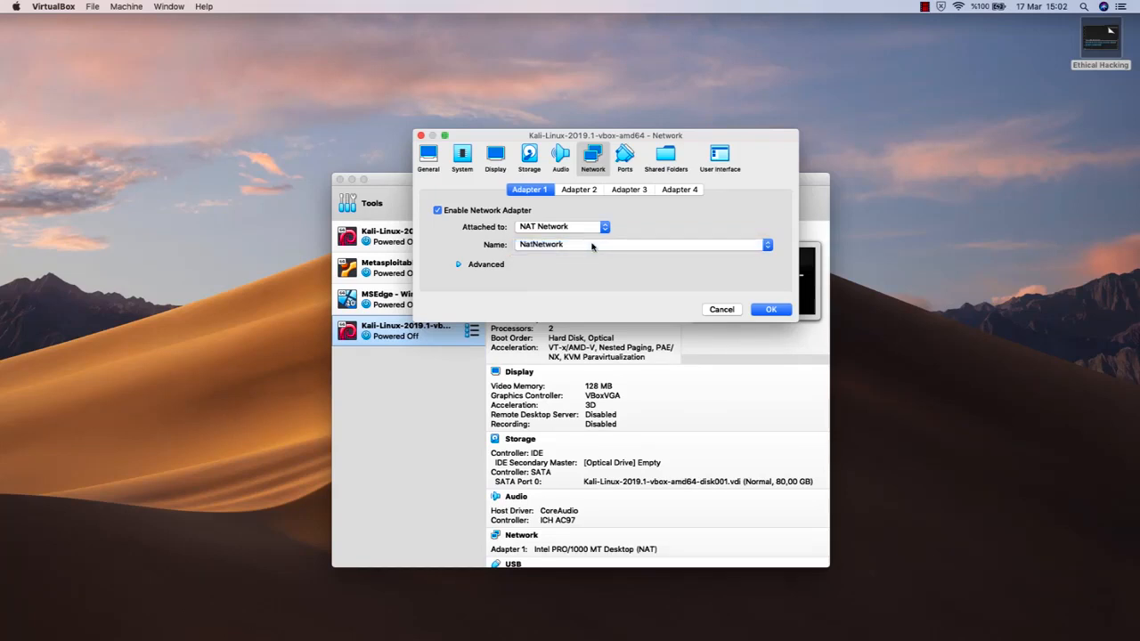
- Try attaching Adapter 1 to Bridged Adapter, and set it back to NAT Network
left_click(595, 228)
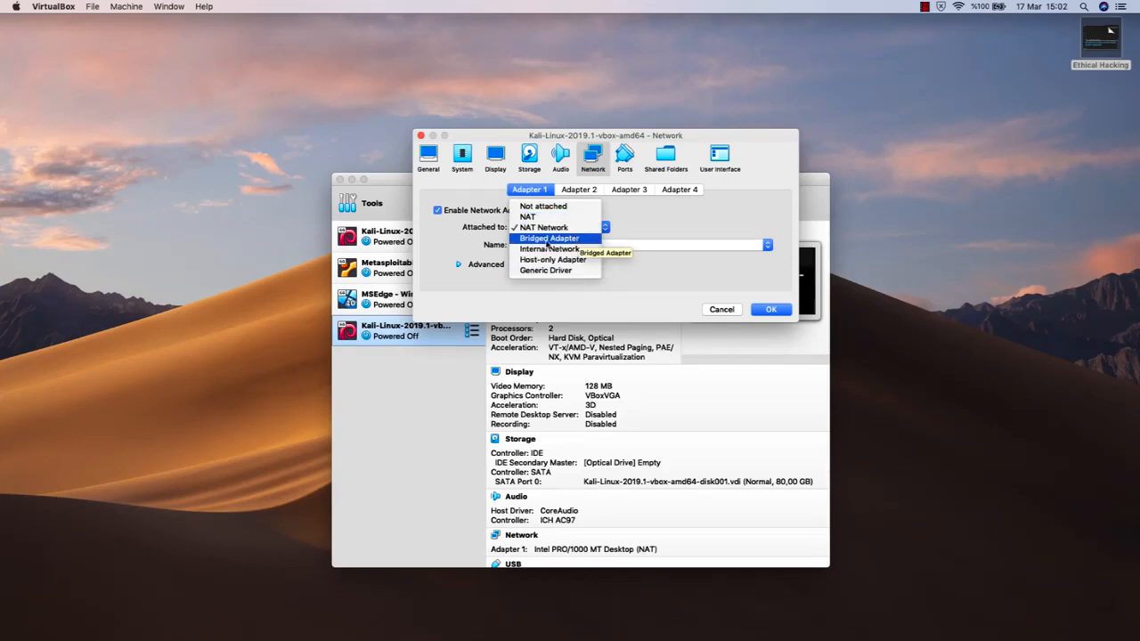
left_click(546, 239)
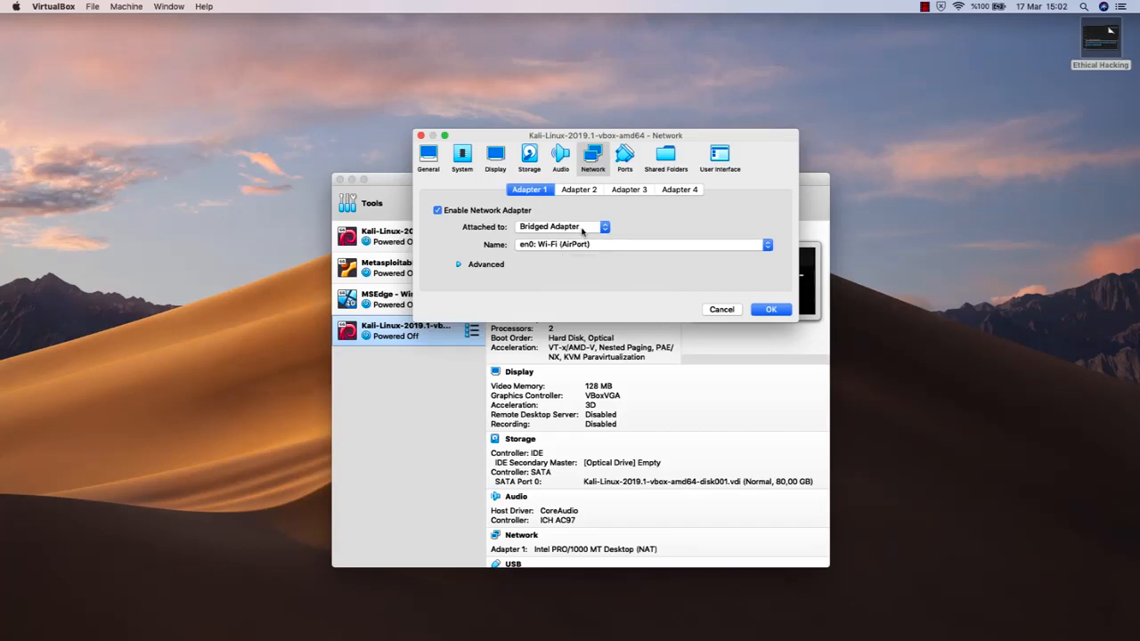
left_click(583, 228)
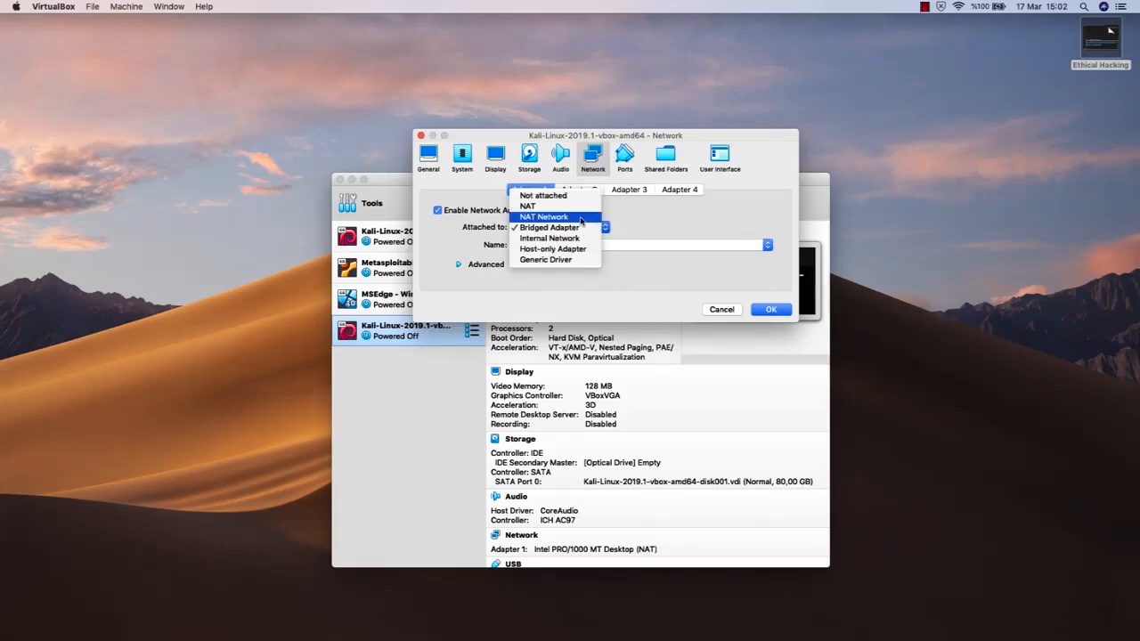
left_click(580, 218)
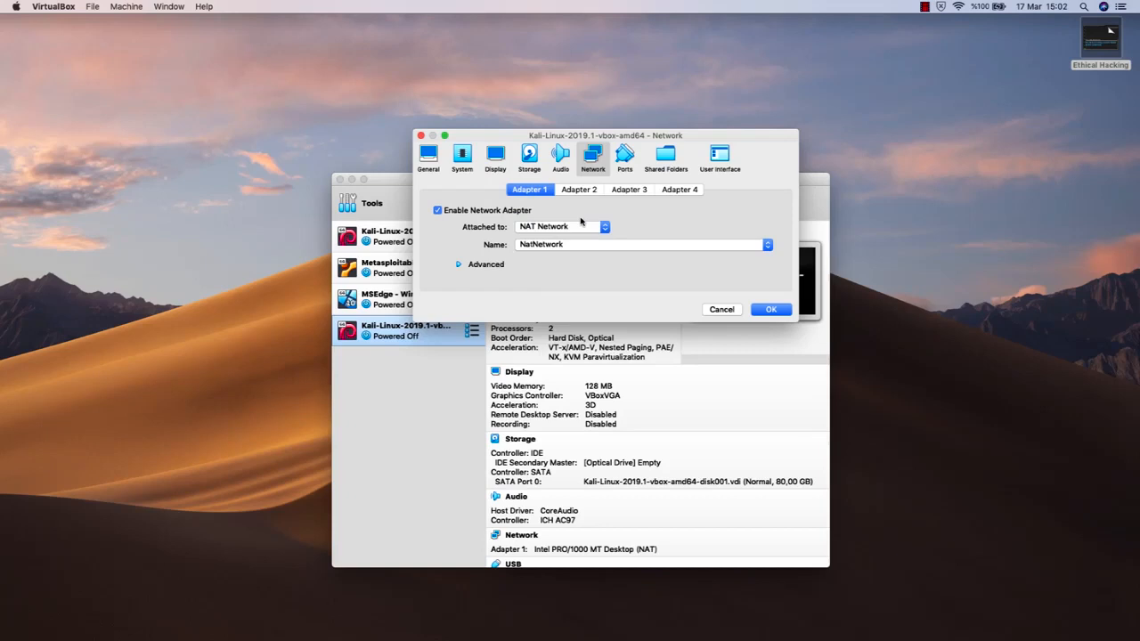
- Check the virtual machine's serial port and USB controller settings, and return to the network adapter settings
left_click(632, 160)
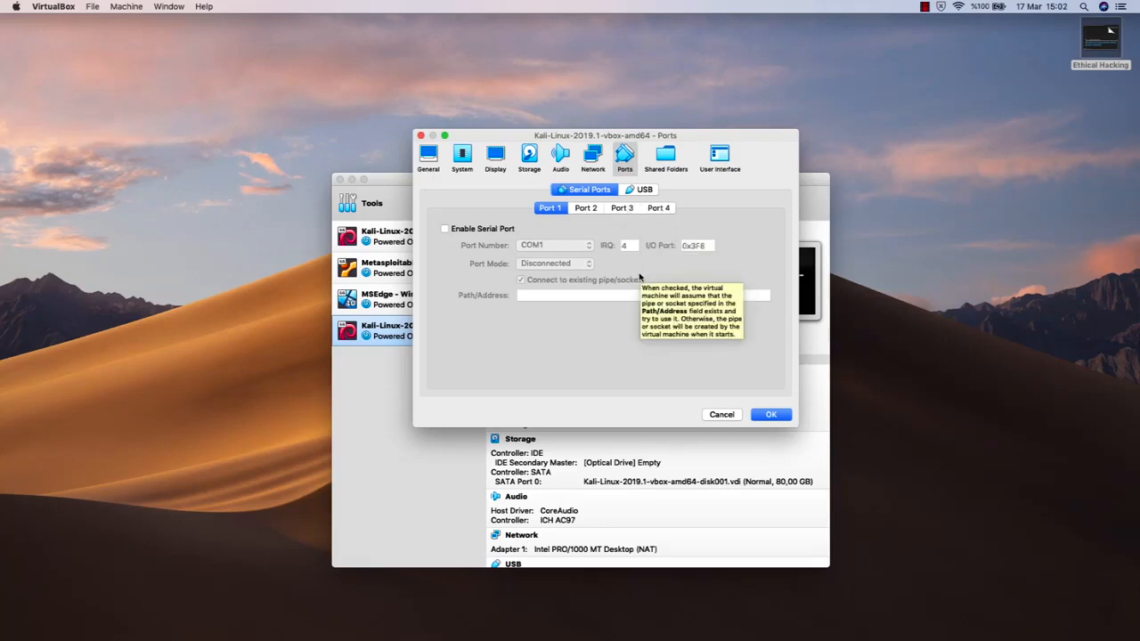
left_click(641, 190)
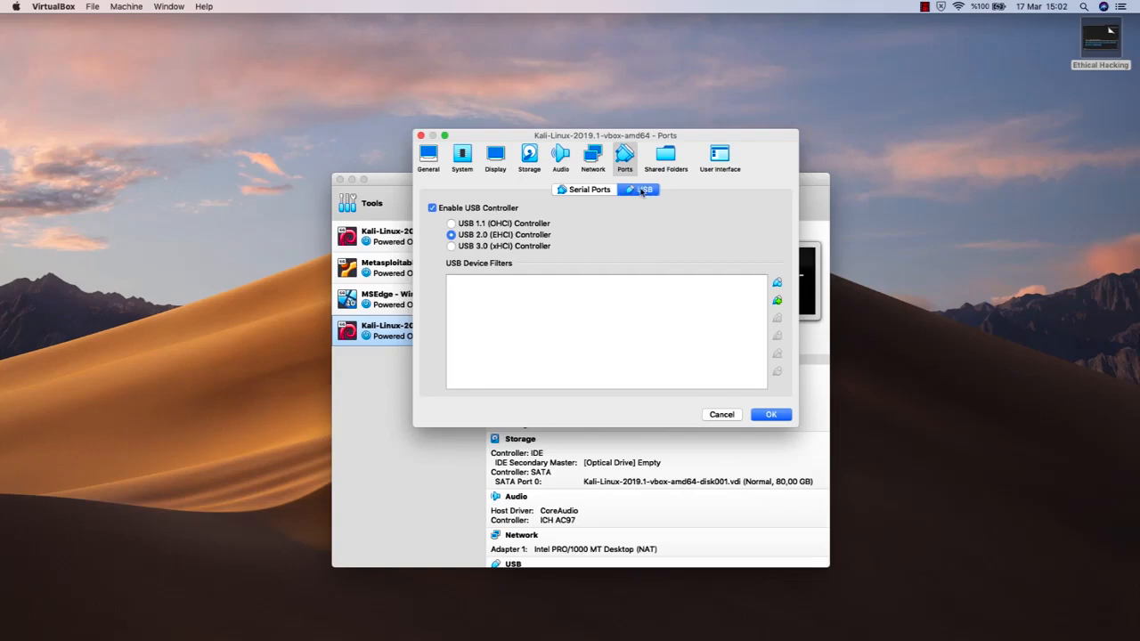
left_click(593, 166)
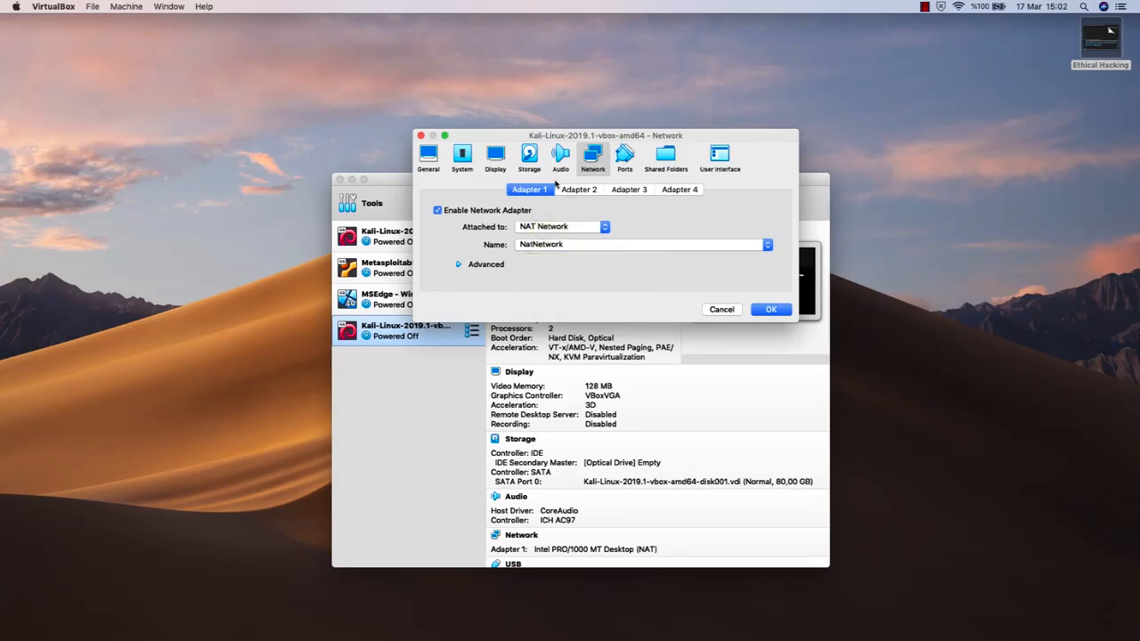
- Reduce the virtual machine's processor count to 1 CPU in the system settings and save the configuration
left_click(463, 158)
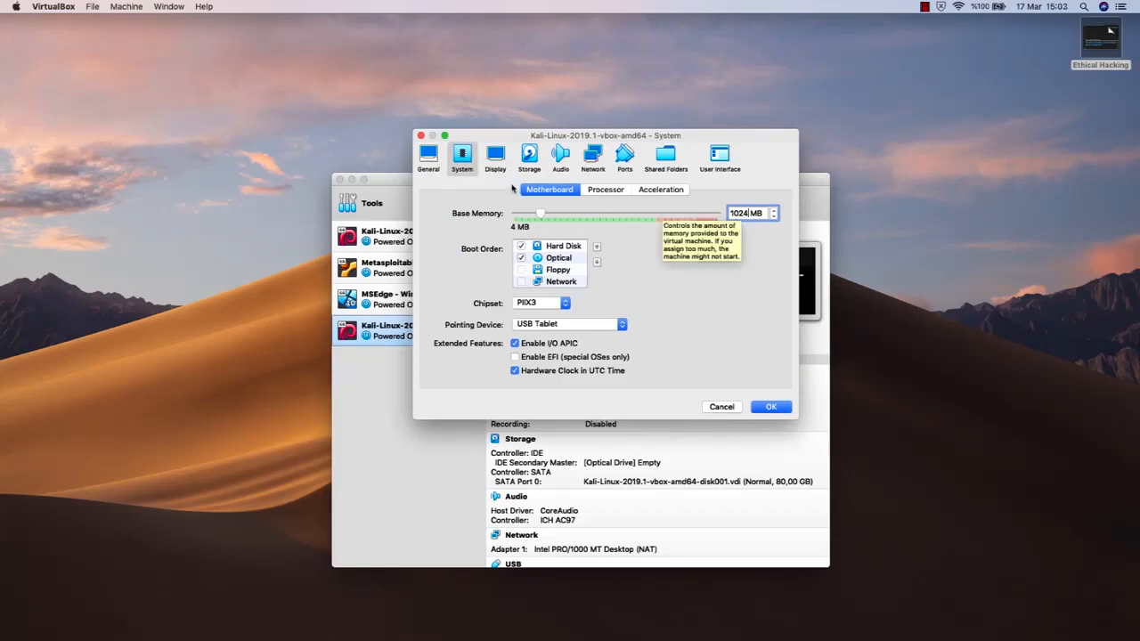
left_click(615, 192)
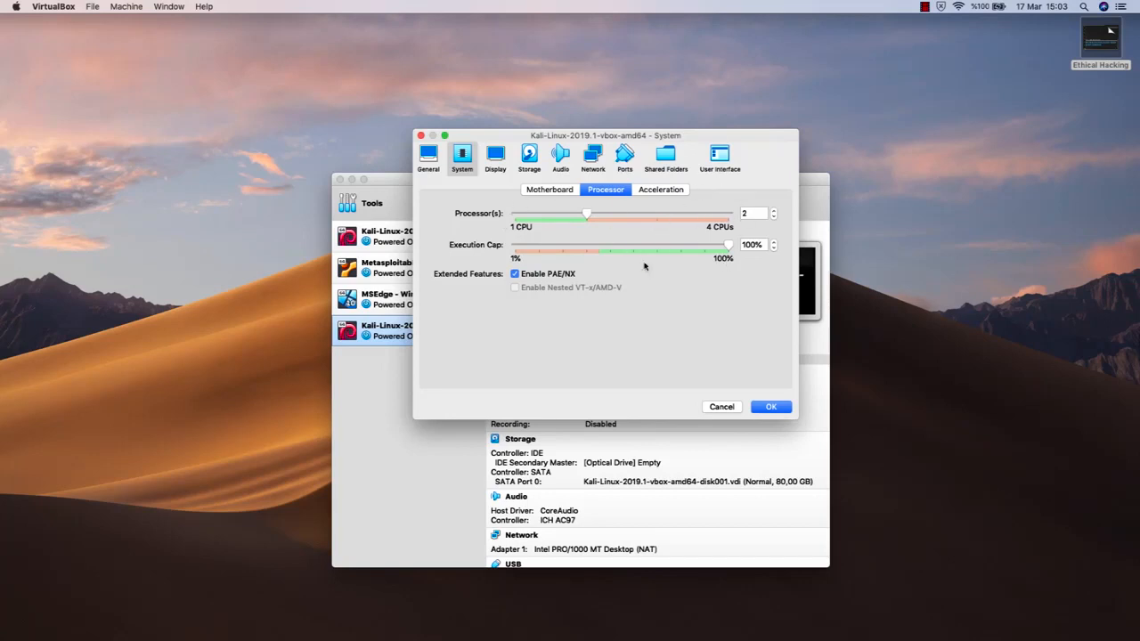
left_click(773, 219)
left_click(771, 406)
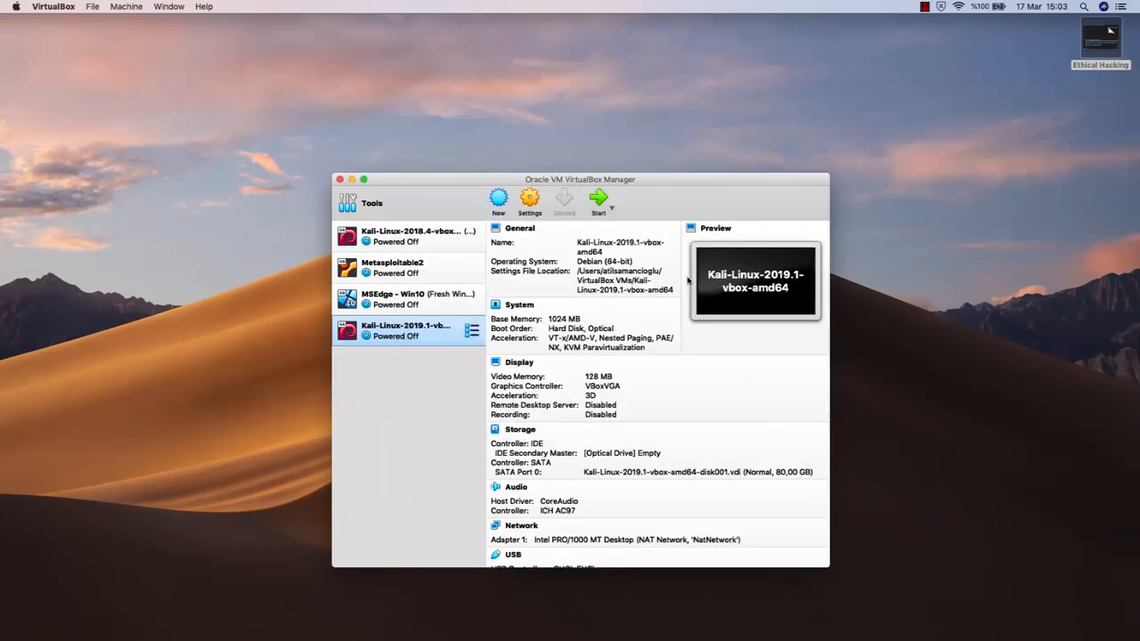
- Start the Kali-Linux-2019.1-vbox-amd64 virtual machine and dismiss the auto capture keyboard notice
left_click(598, 201)
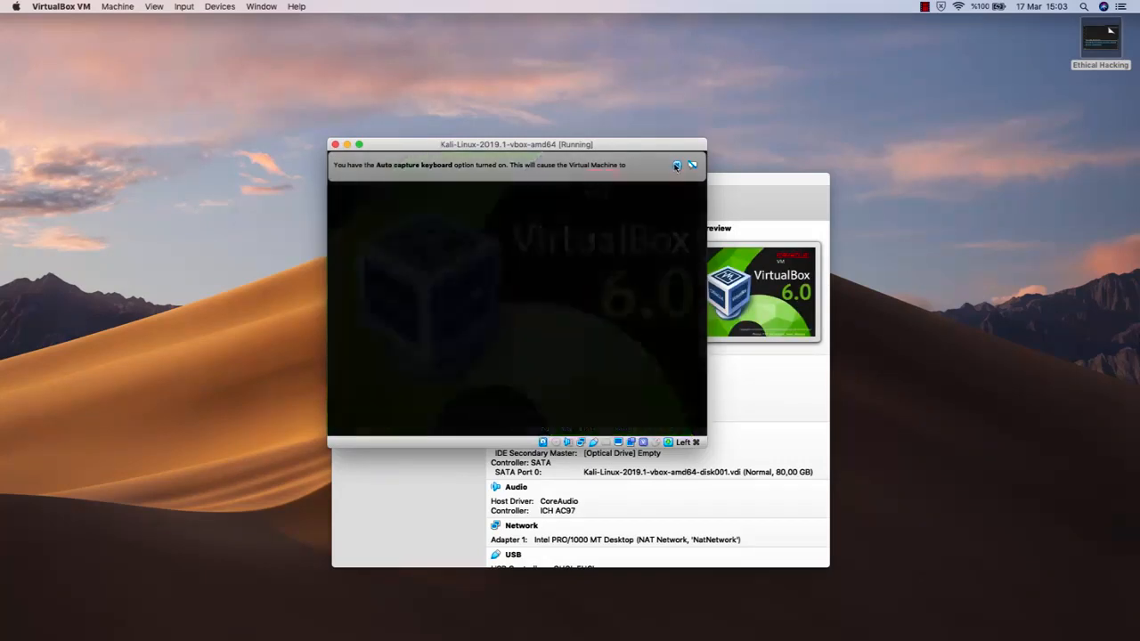
left_click(677, 165)
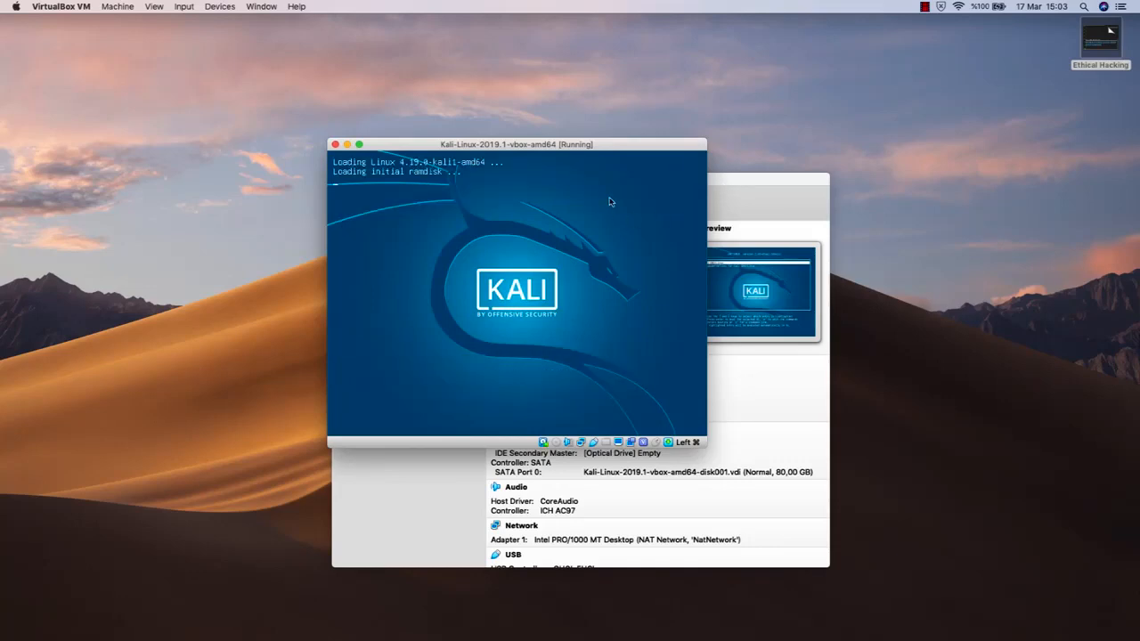
- Minimize the VirtualBox Manager window and switch the running Kali machine to full screen, dismissing the mouse pointer integration notice
left_click(784, 179)
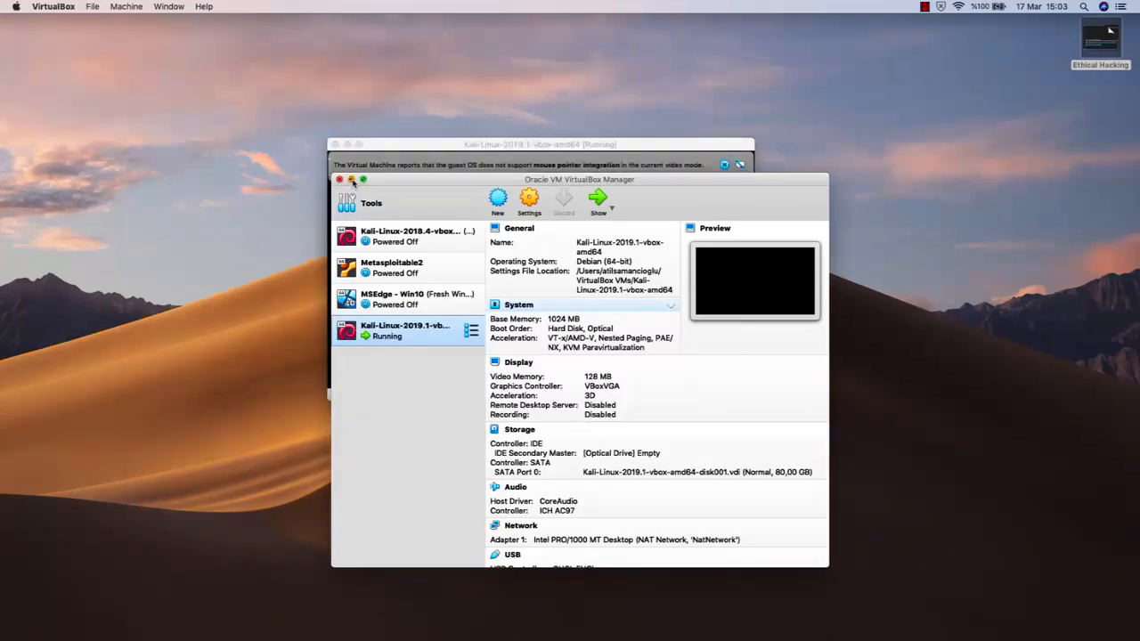
left_click(352, 180)
left_click(740, 165)
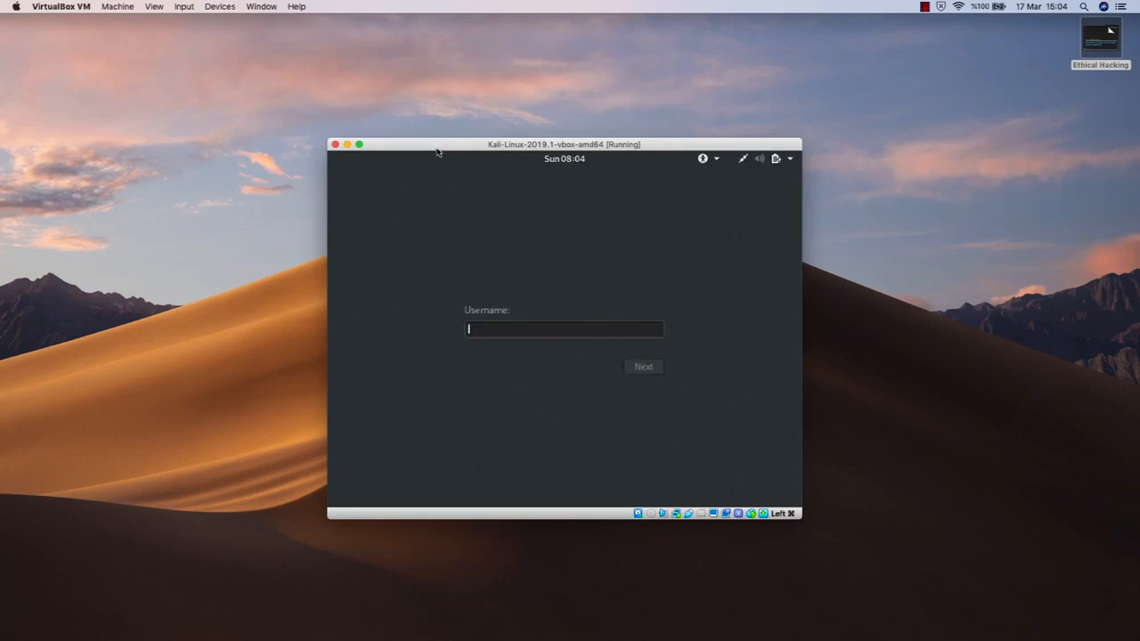
left_click(360, 145)
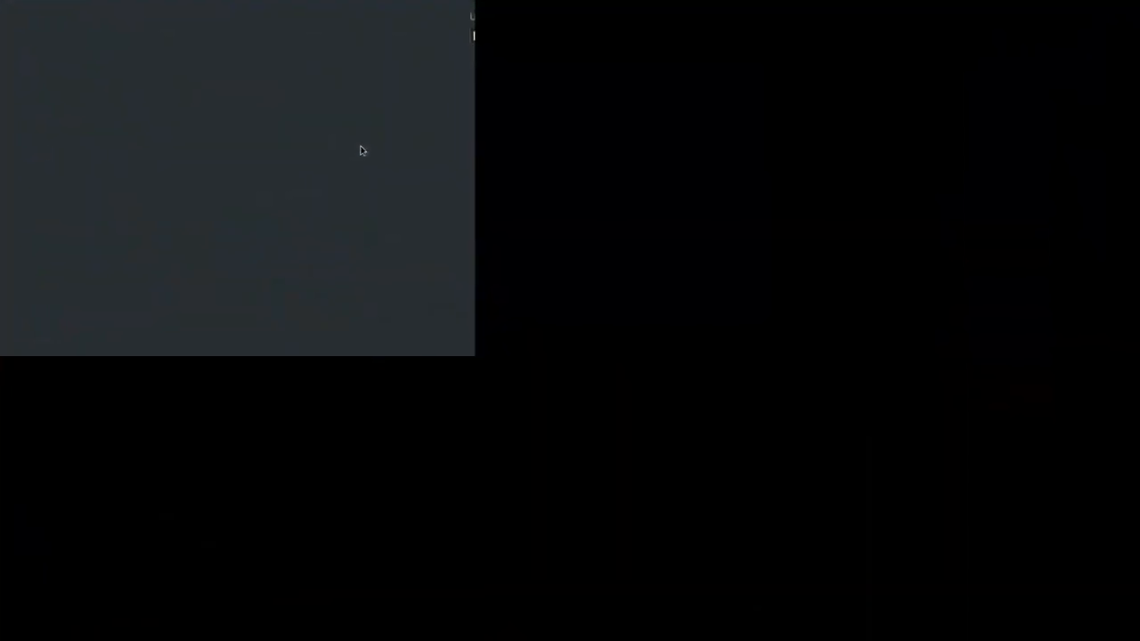